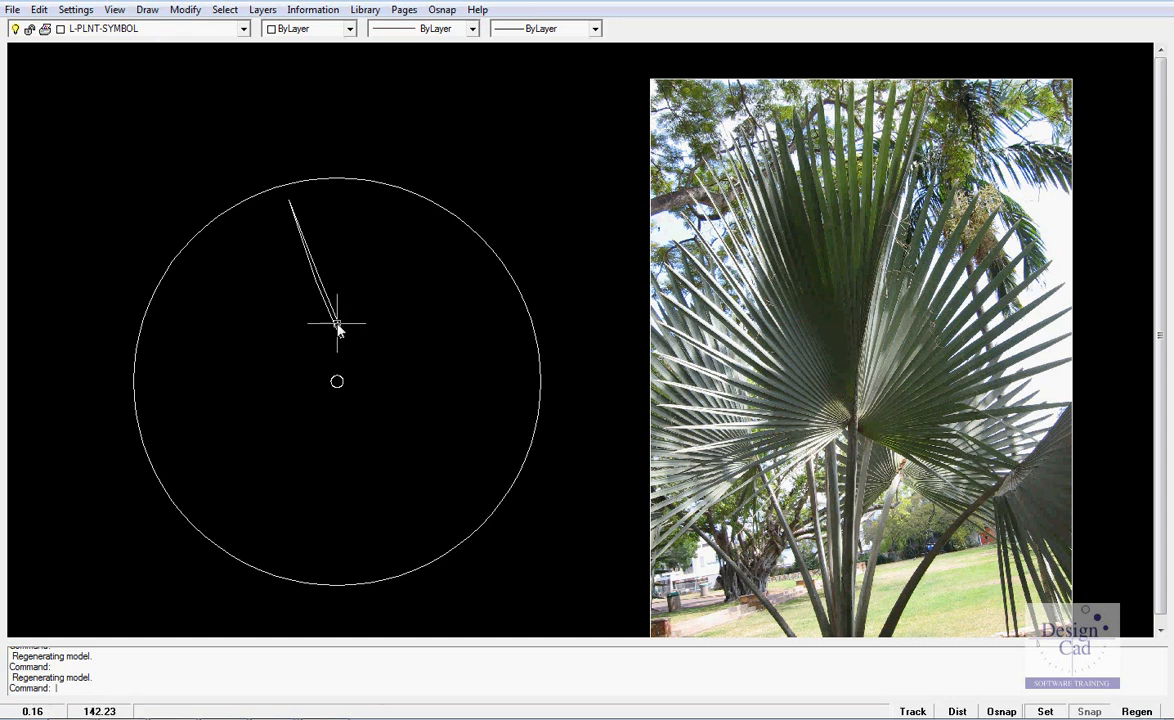
Step: Draw a centre line inside the leaflet outline from the middle of its base to about the widest part
scroll(338, 325, "up", 2)
scroll(337, 322, "up", 1)
scroll(337, 322, "down", 1)
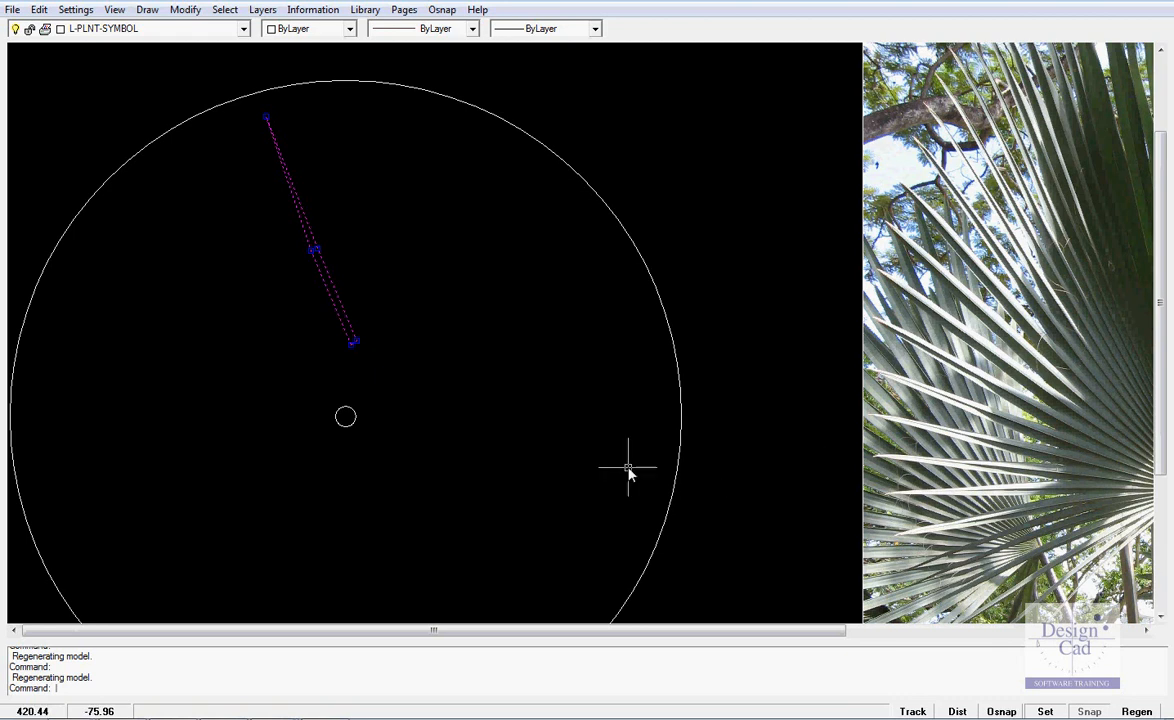
key("Escape")
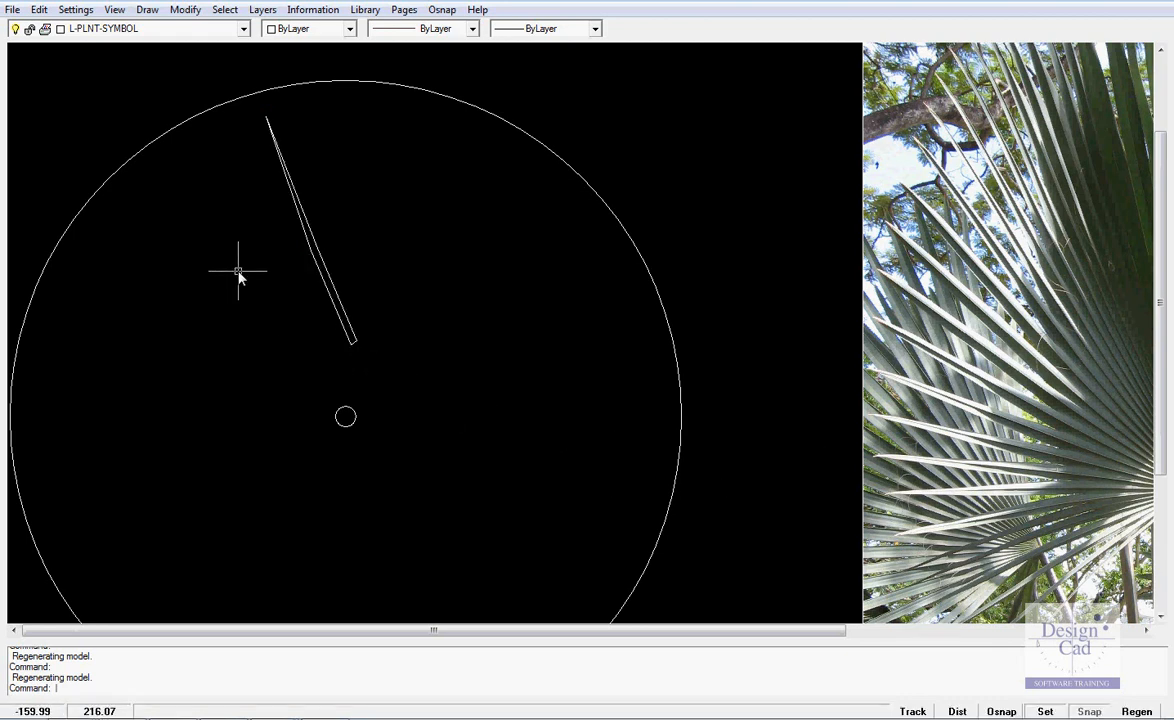
left_click(147, 9)
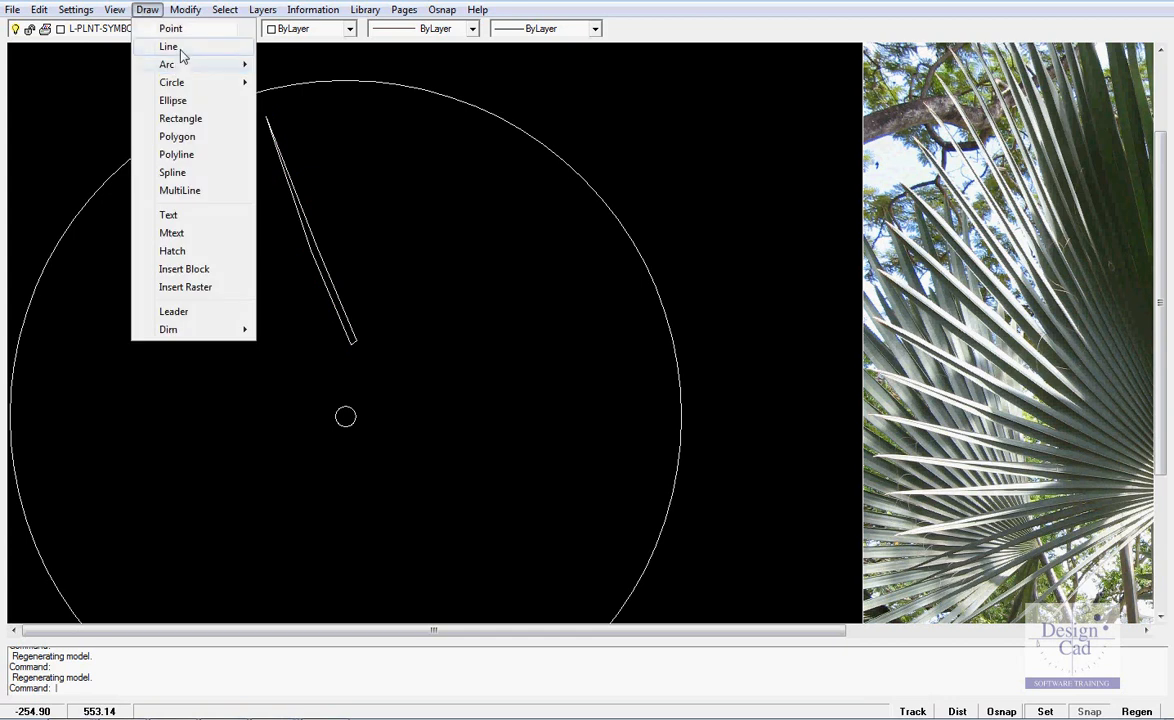
left_click(178, 45)
scroll(405, 327, "up", 2)
scroll(400, 331, "up", 1)
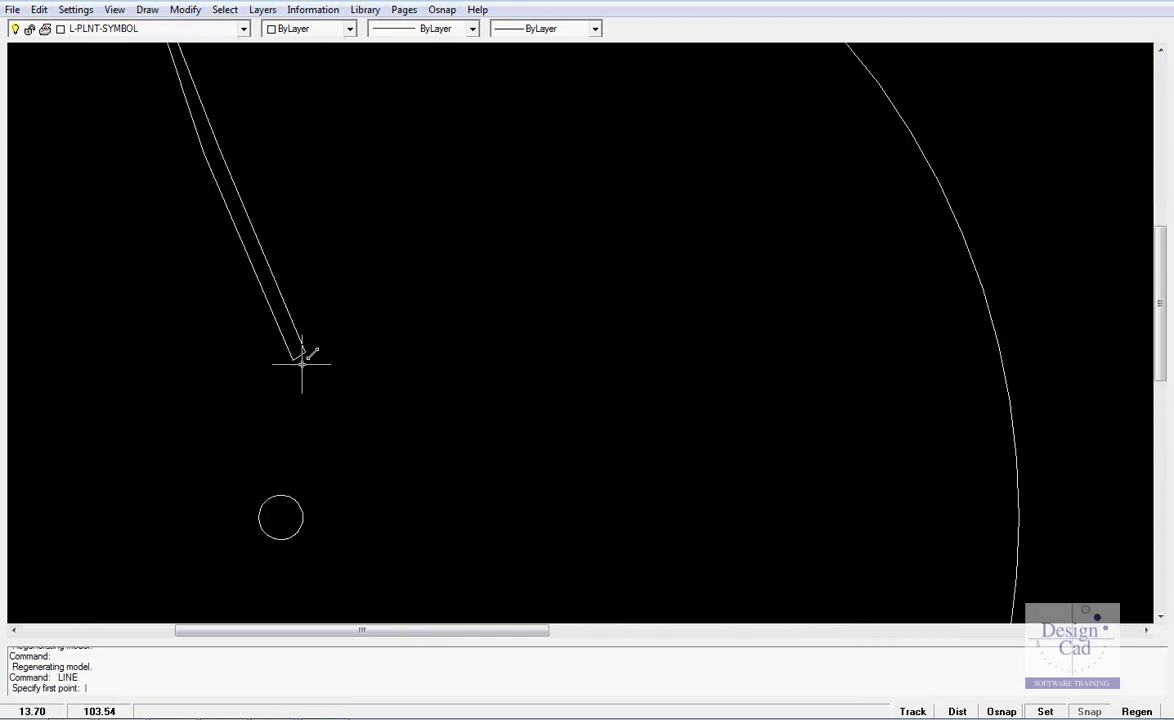
left_click(297, 352)
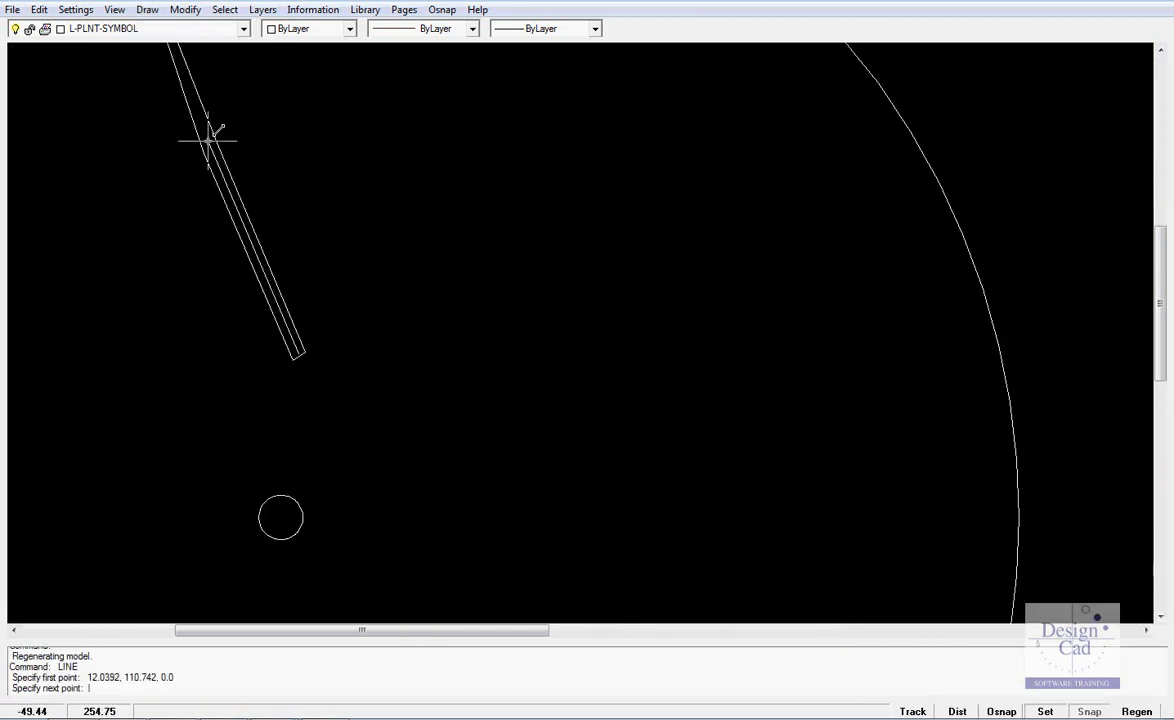
left_click(207, 139)
key("Return")
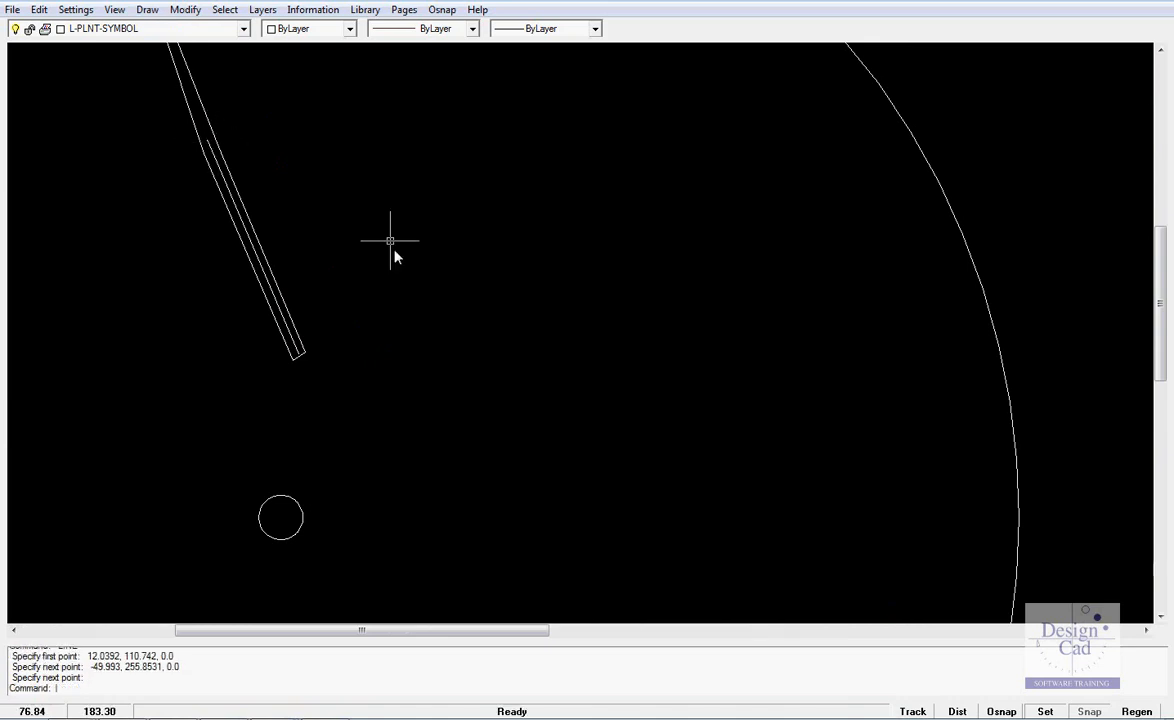
Step: Try to rotate the leaflet and its centre line about 12 degrees counter-clockwise around the leaflet's base
scroll(408, 276, "down", 3)
scroll(408, 276, "down", 2)
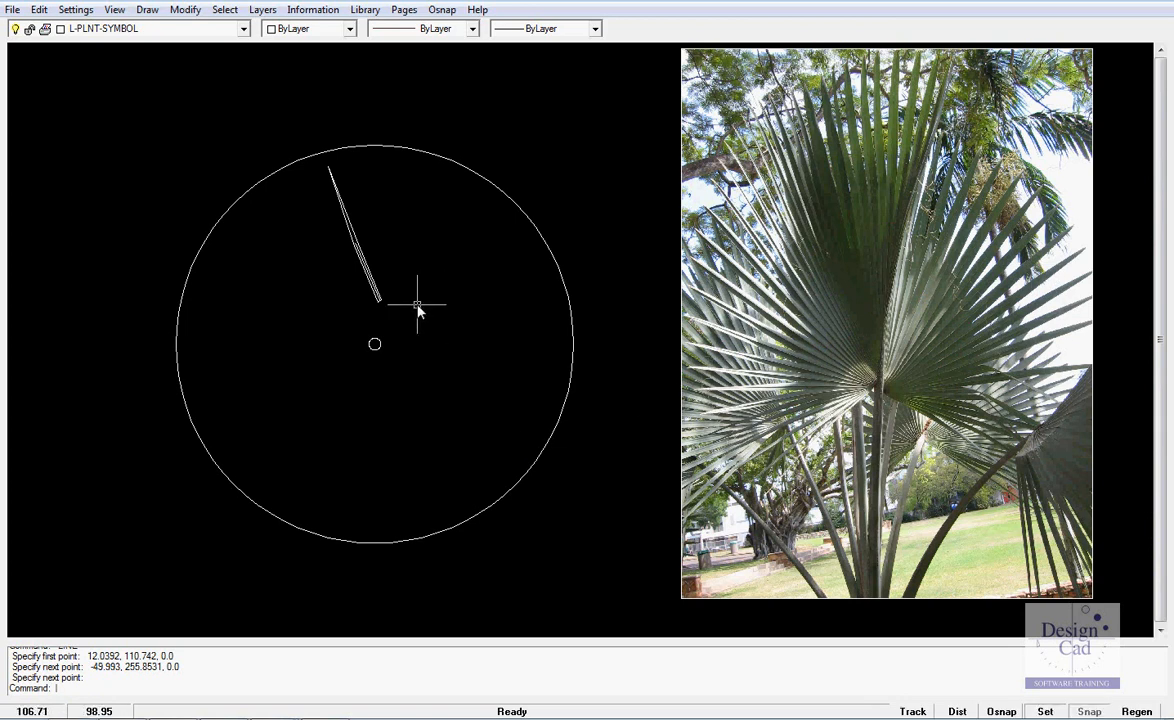
left_click_drag(410, 312, 312, 170)
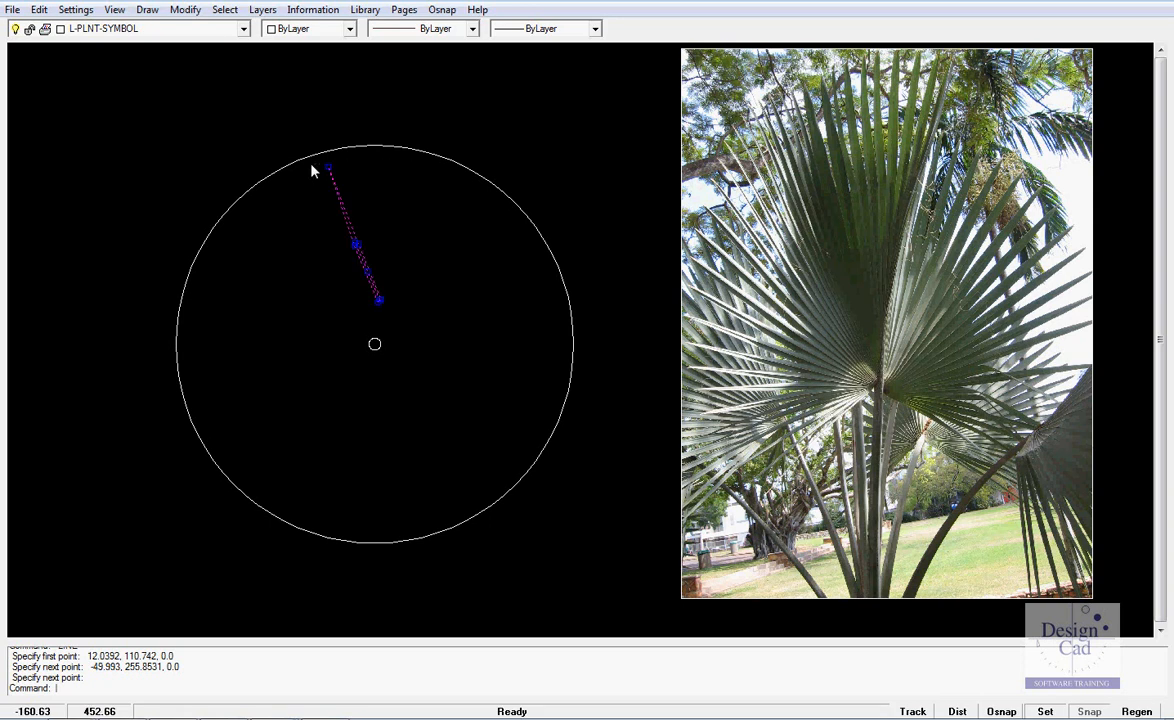
right_click(400, 243)
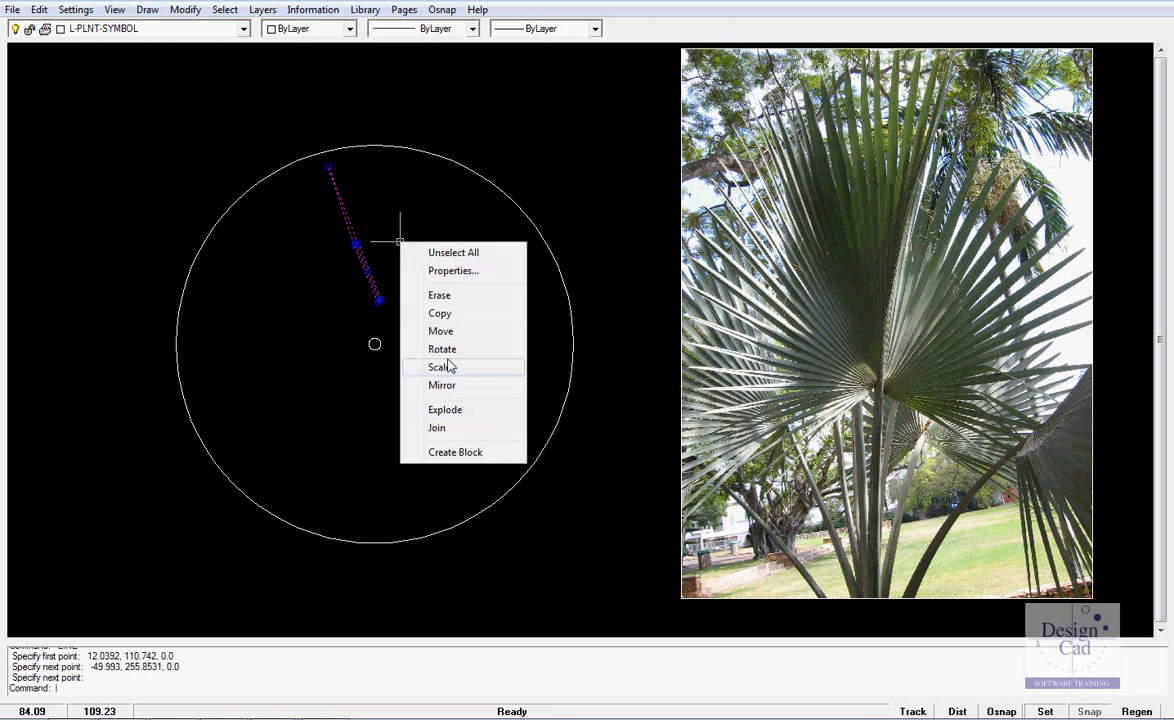
left_click(446, 356)
scroll(392, 292, "up", 3)
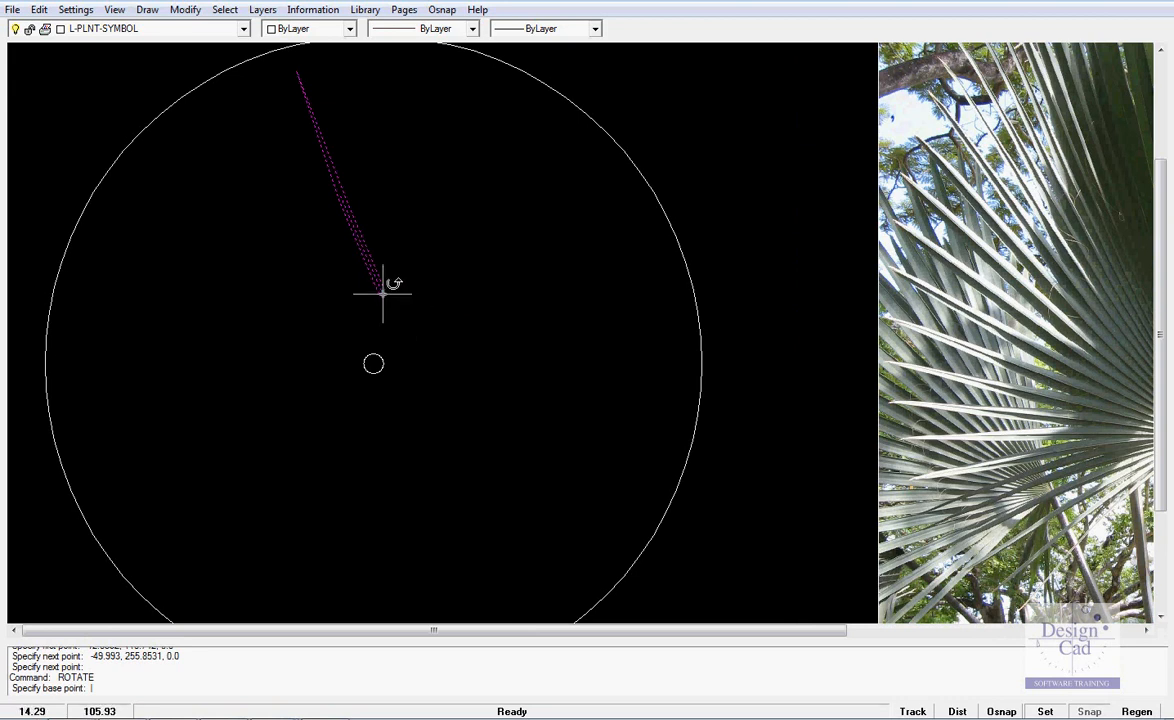
left_click(382, 292)
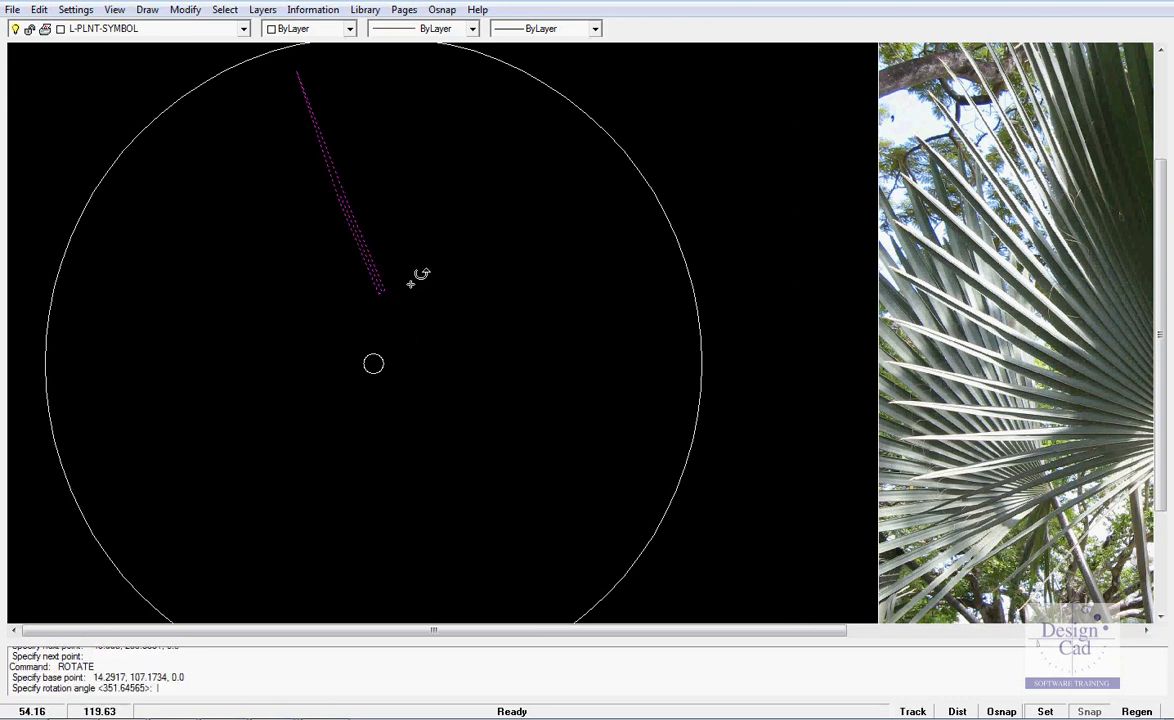
left_click(418, 284)
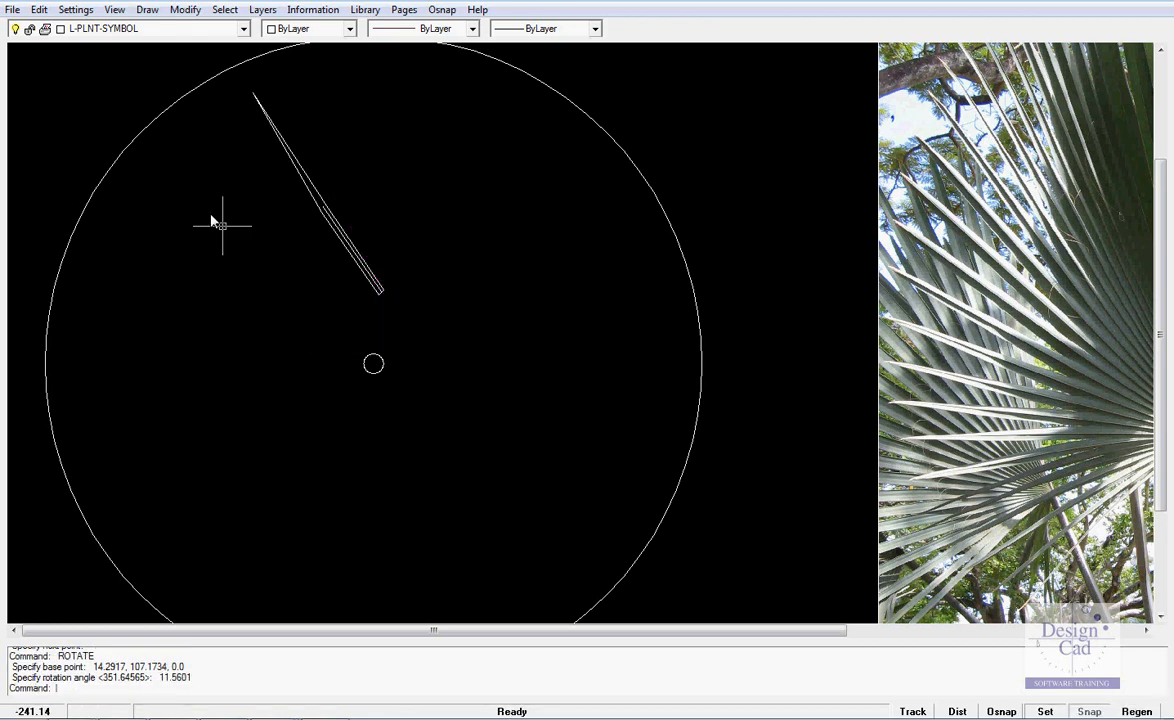
left_click(39, 9)
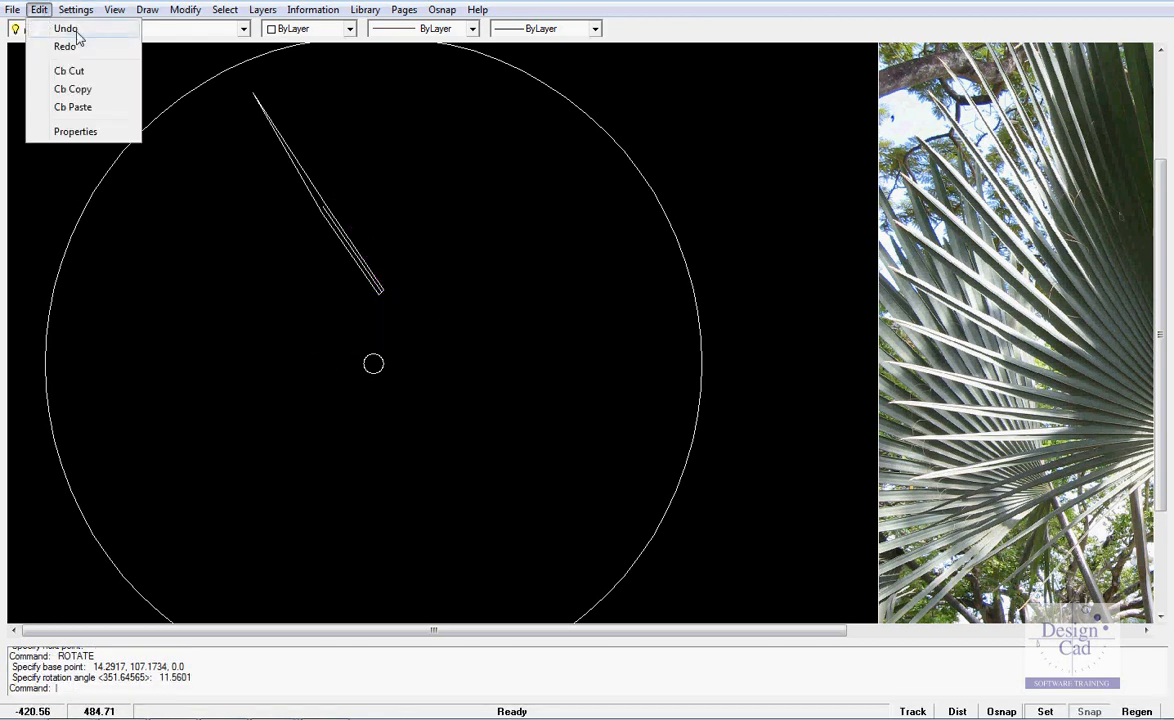
left_click(72, 30)
Step: Rotate seven copies of the leaflet counter-clockwise around its base in successive steps of about 9 to 17 degrees
left_click_drag(408, 310, 311, 175)
right_click(311, 175)
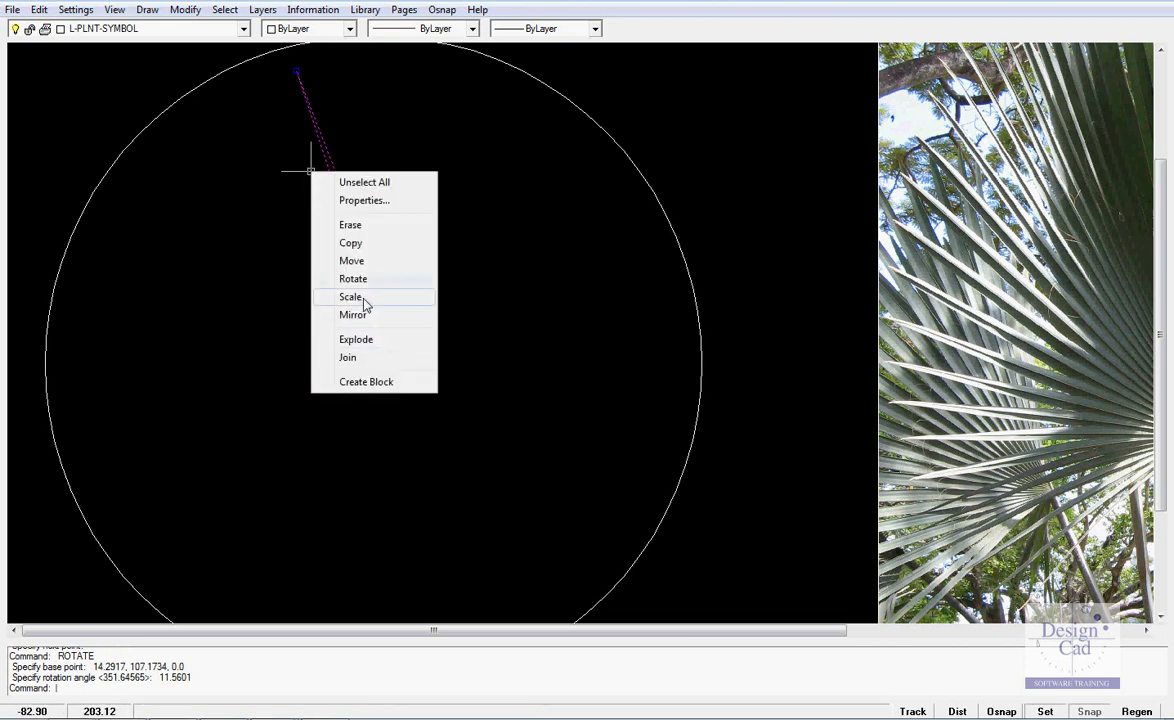
left_click(367, 279)
left_click(383, 291)
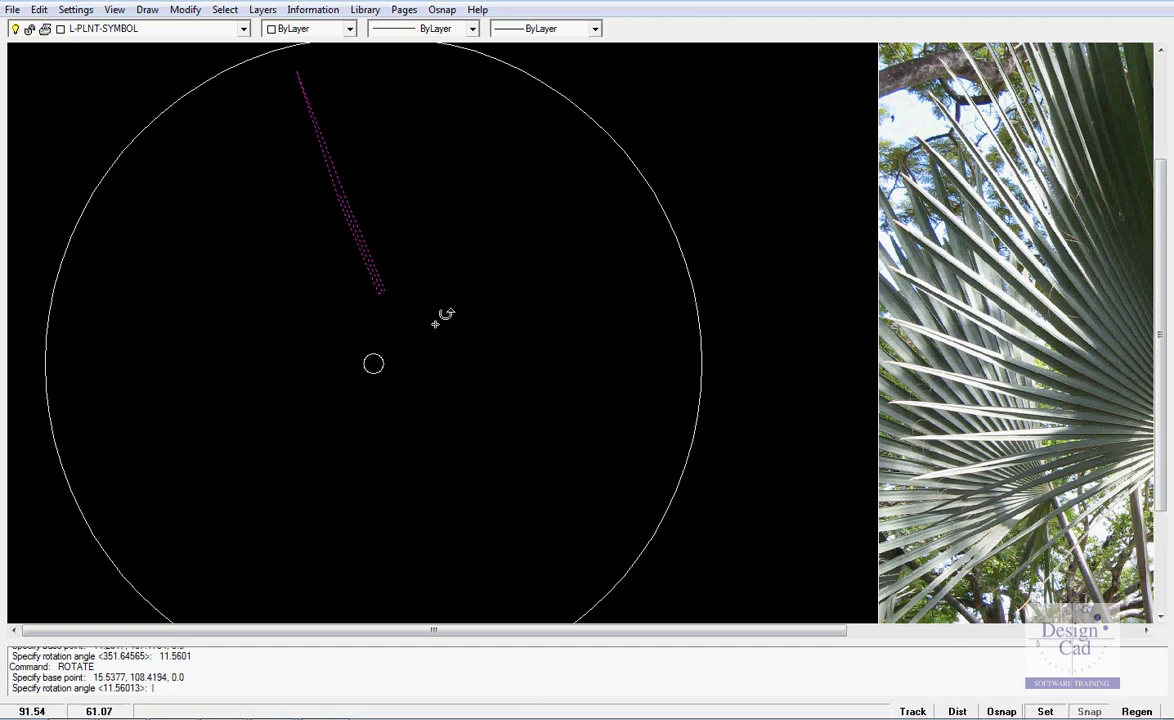
left_click(550, 263)
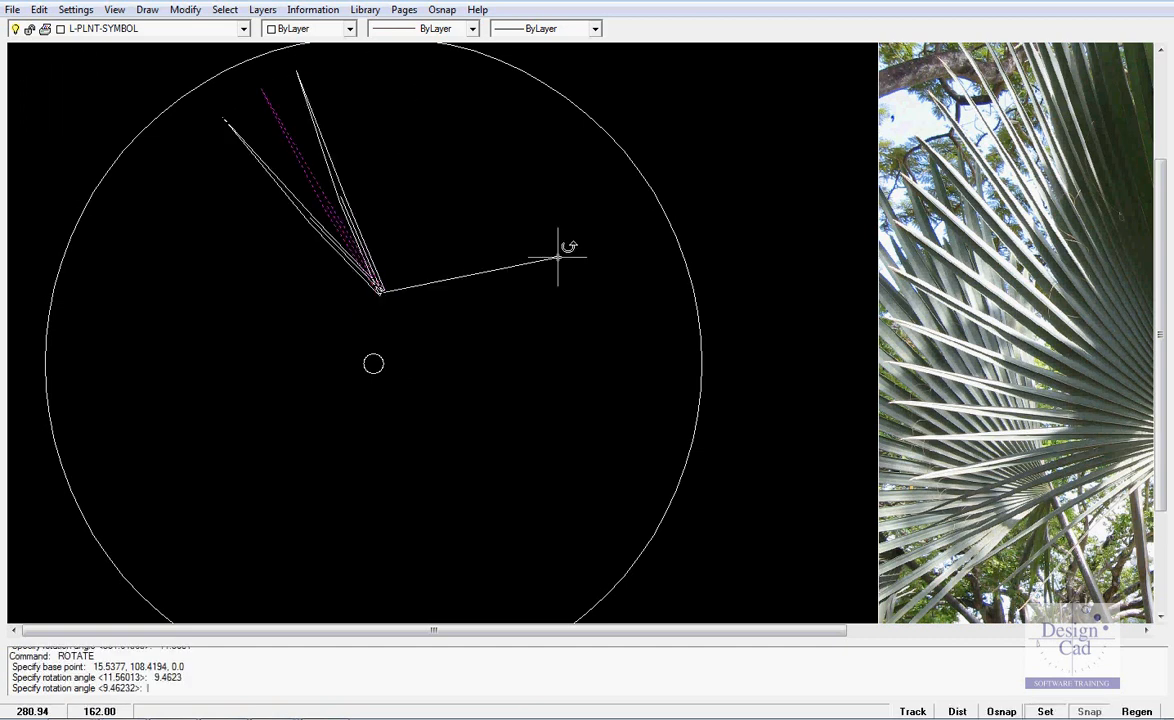
left_click(560, 250)
left_click(564, 241)
left_click(566, 237)
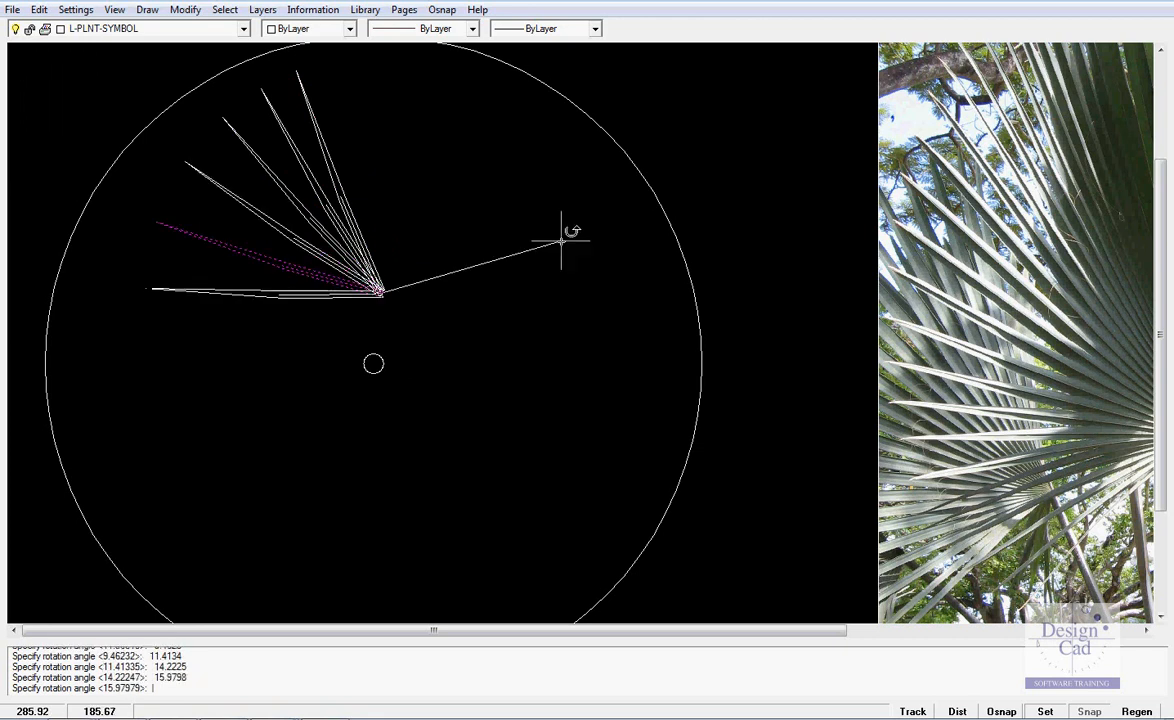
left_click(567, 232)
left_click(569, 235)
left_click(565, 238)
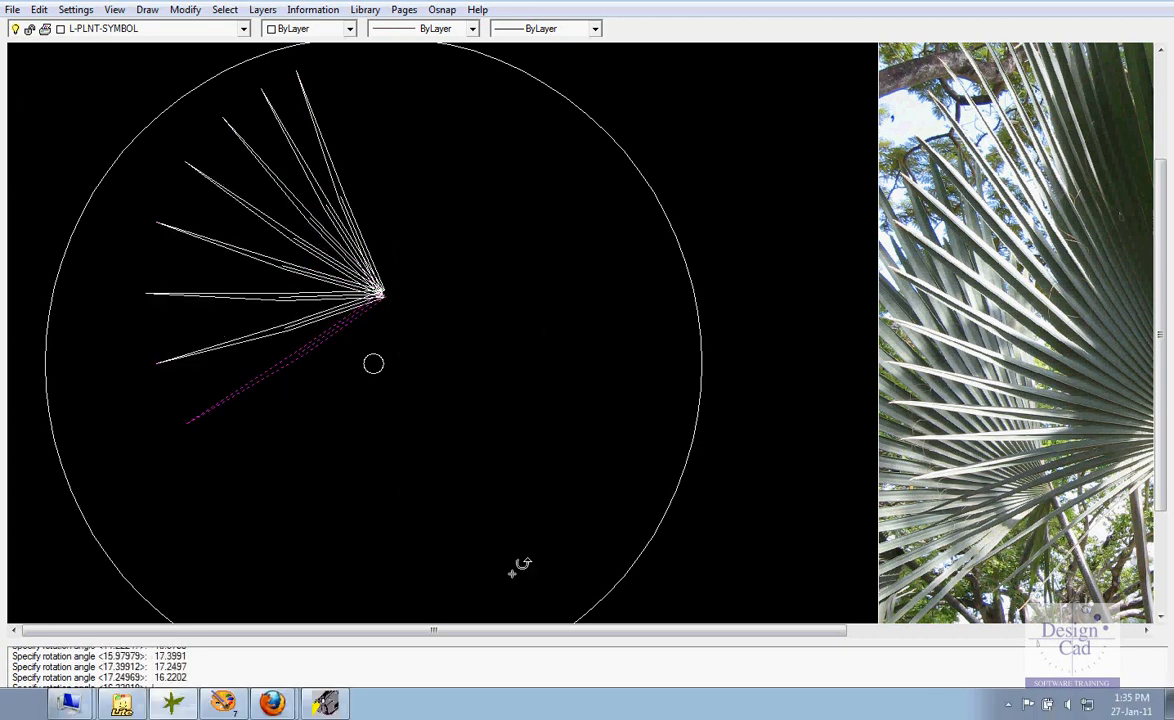
Step: Add three more rotated leaflet copies on the clockwise side of the original, spaced about 10 degrees apart, and deselect
left_click(298, 545)
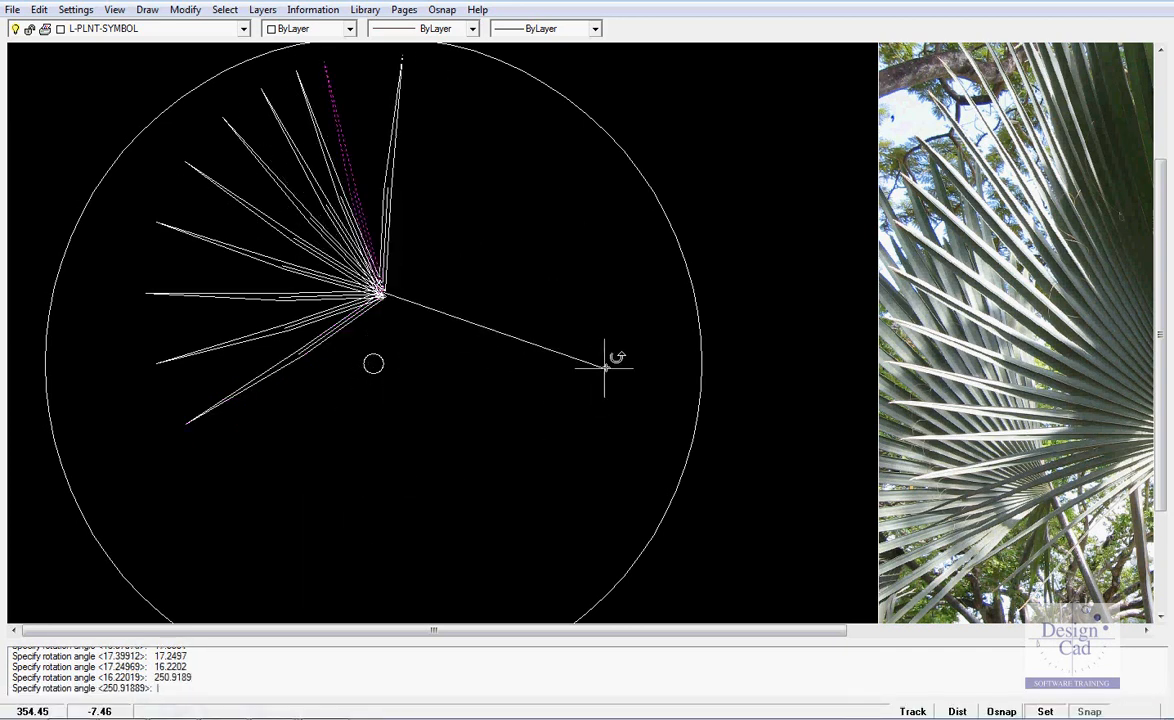
left_click(628, 337)
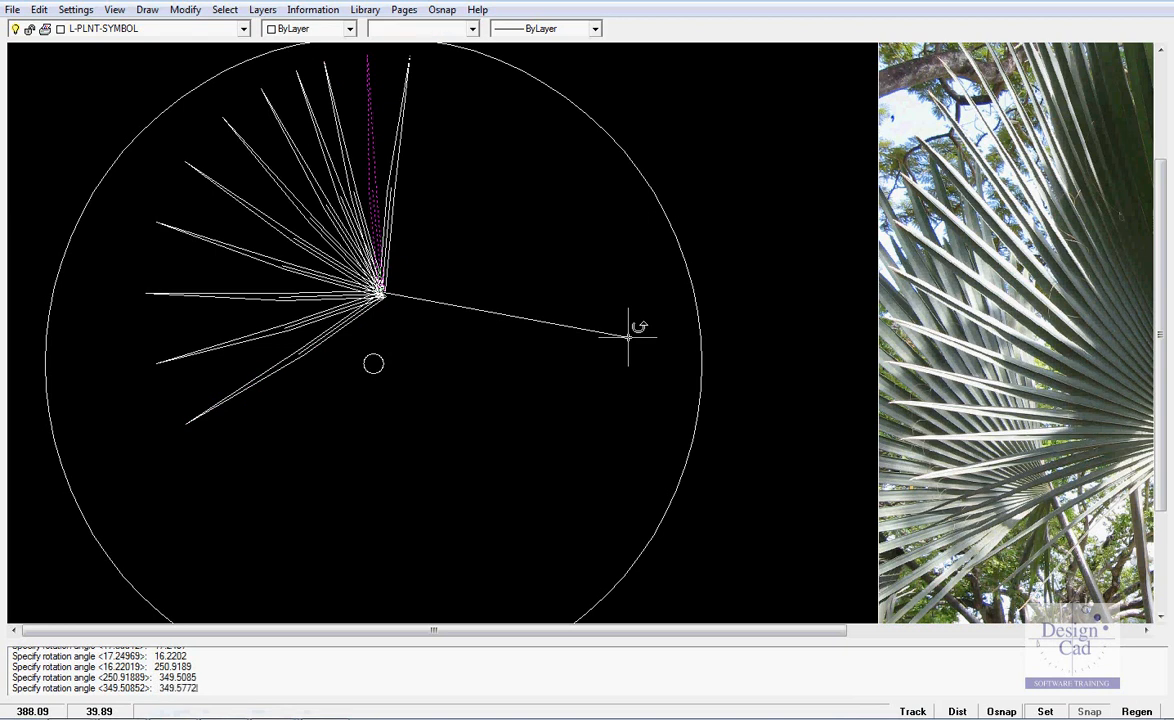
left_click(628, 337)
right_click(628, 337)
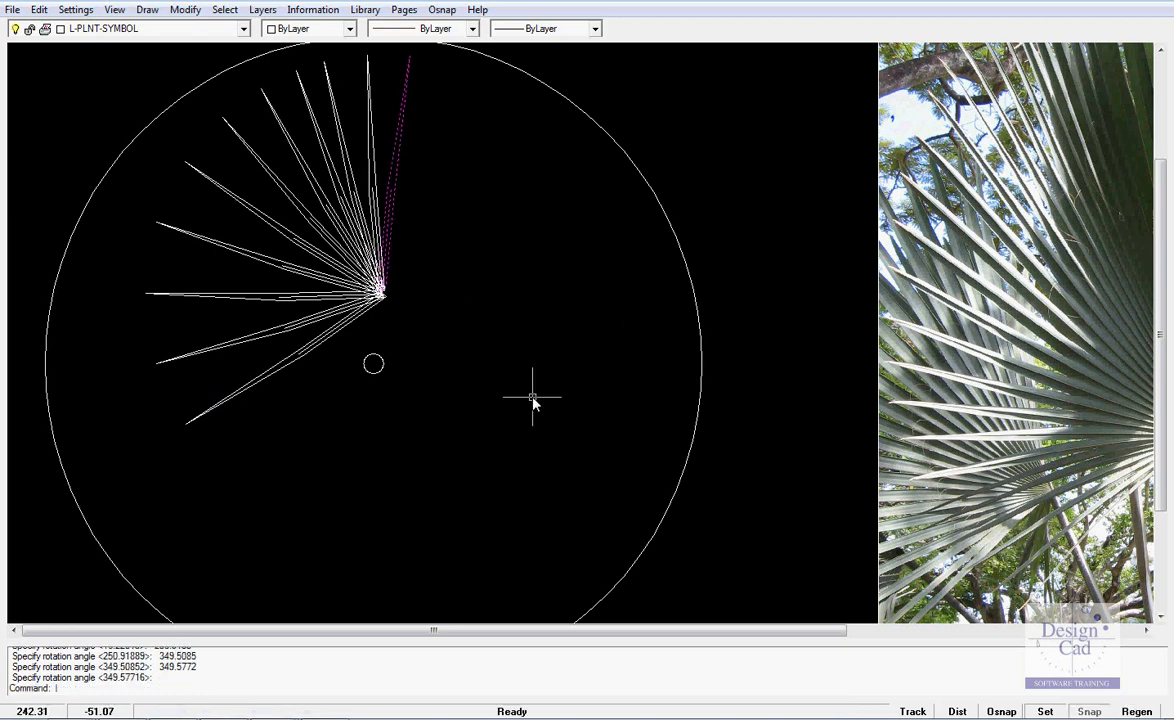
key("Escape")
Step: Mirror all the leaflets across a slightly tilted, near-vertical line from the fan's base past the outer circle's upper edge
scroll(538, 468, "down", 1)
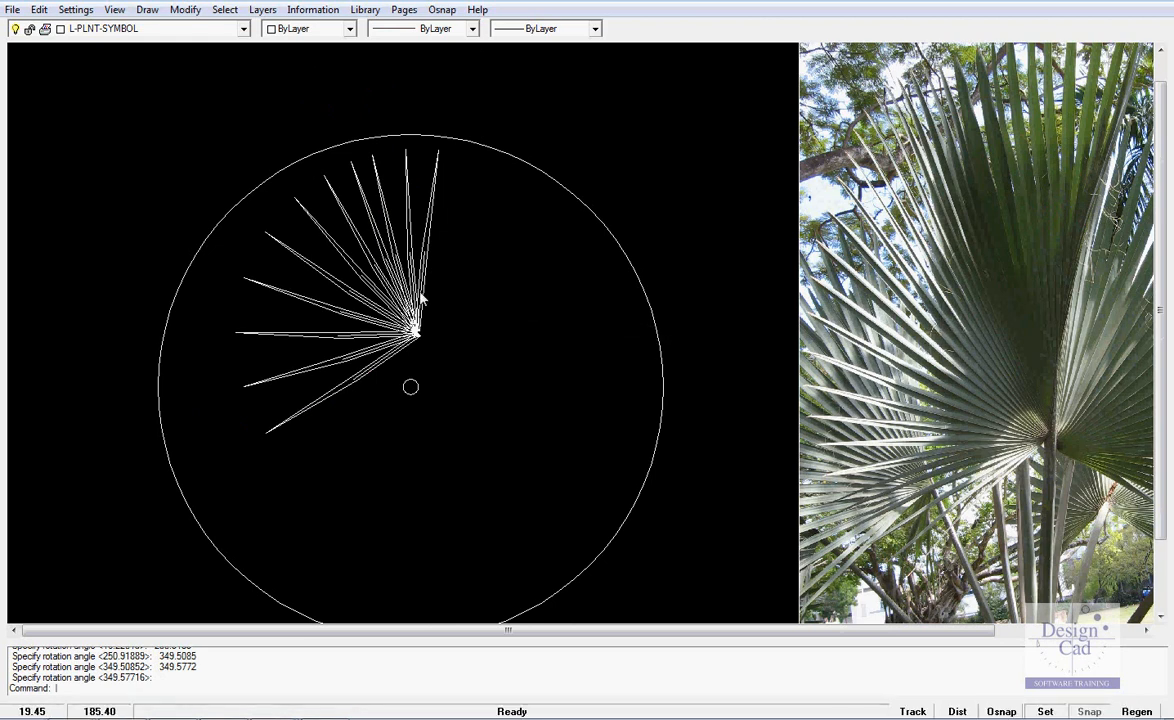
left_click_drag(177, 100, 502, 461)
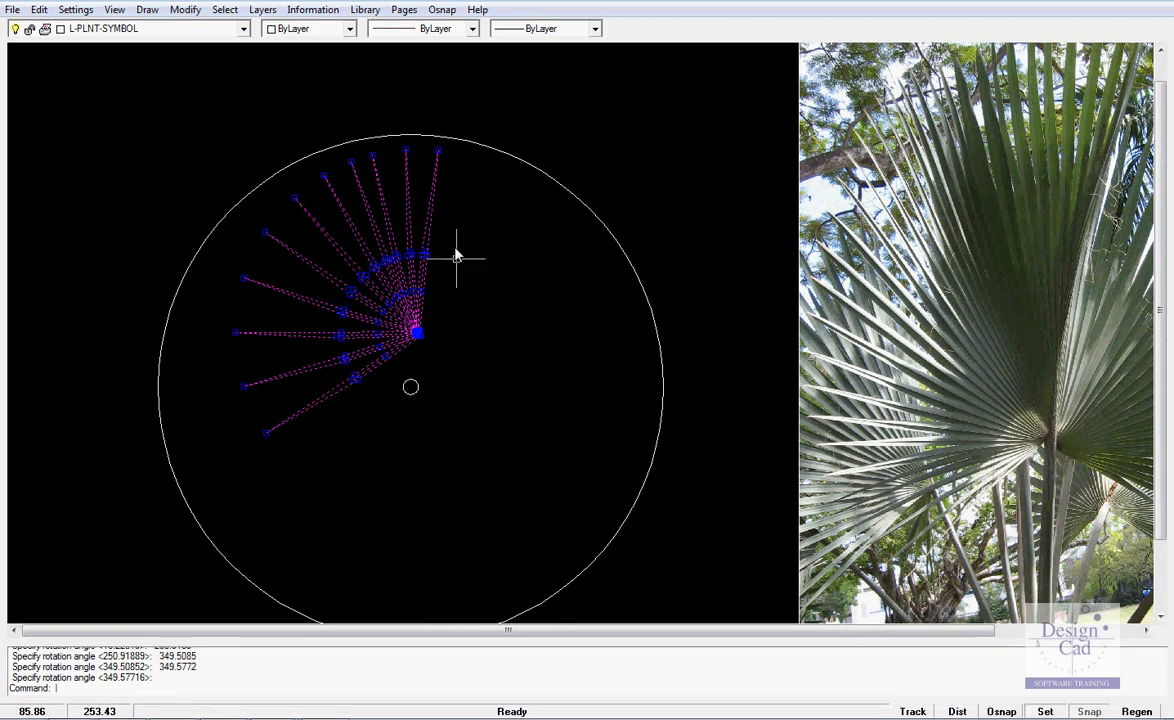
left_click(184, 10)
left_click(206, 115)
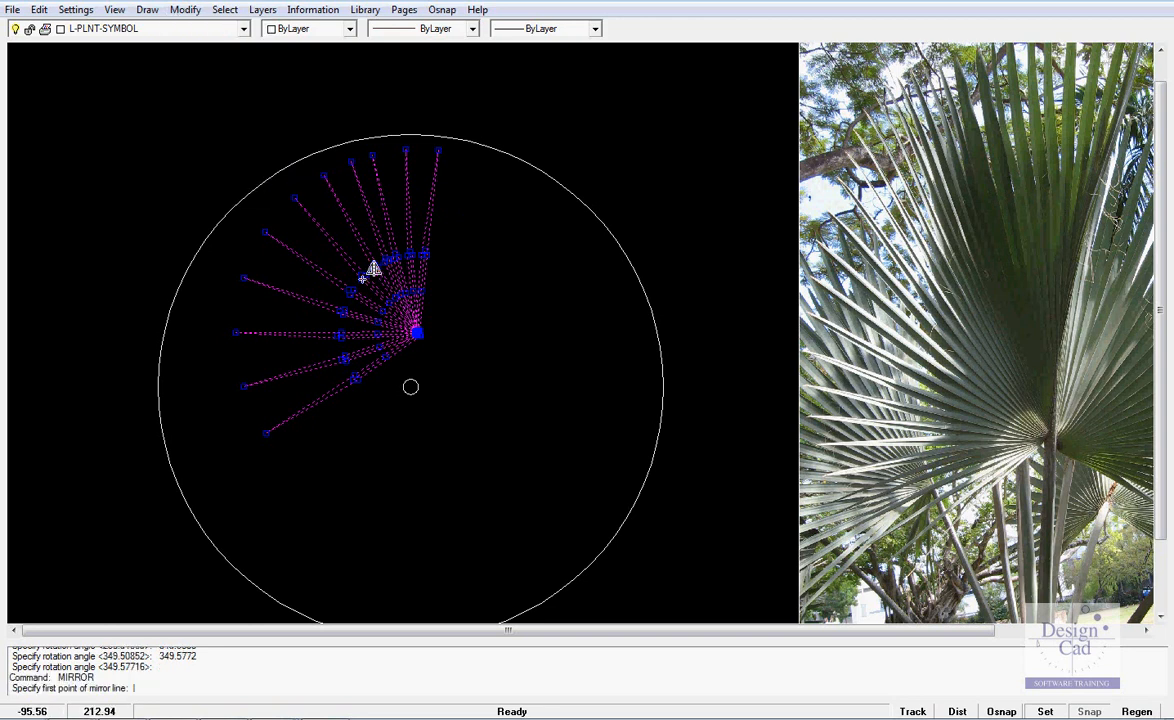
left_click(421, 336)
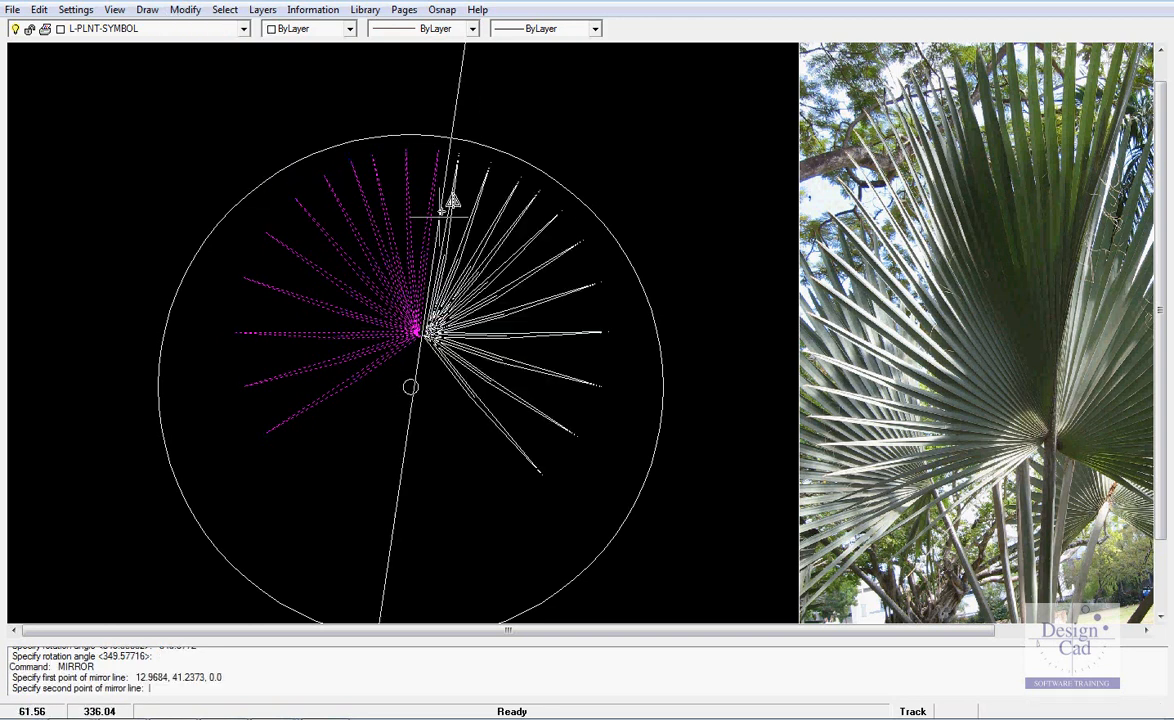
left_click(447, 114)
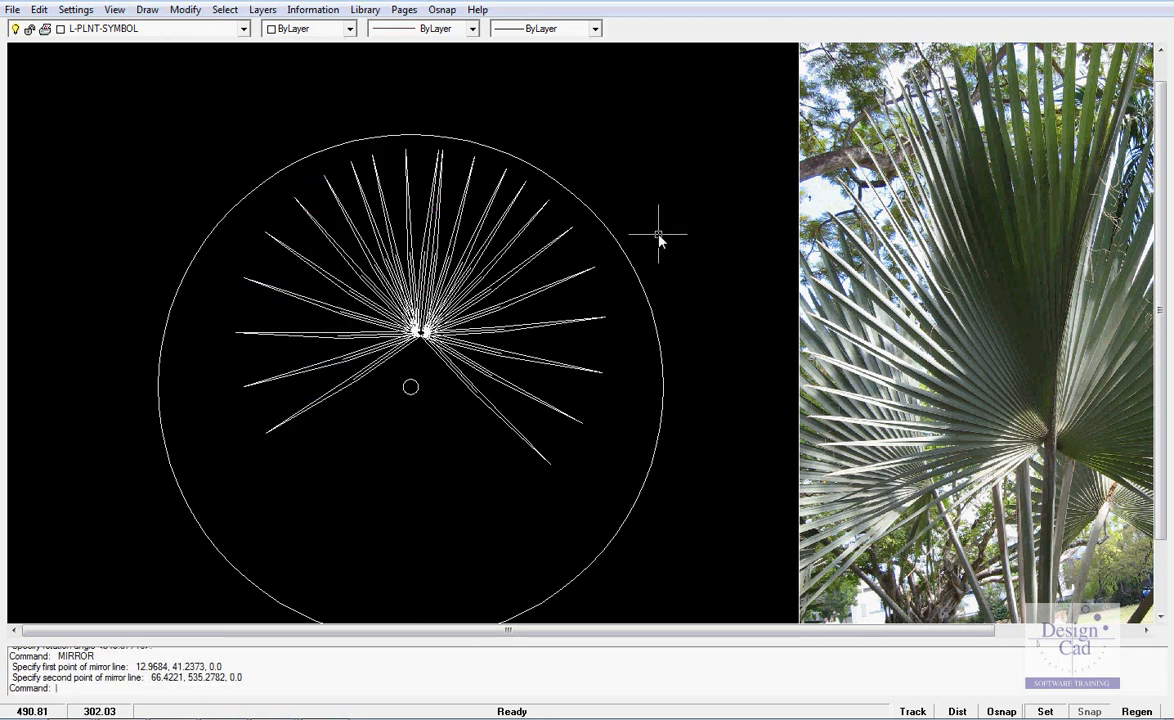
scroll(741, 420, "down", 1)
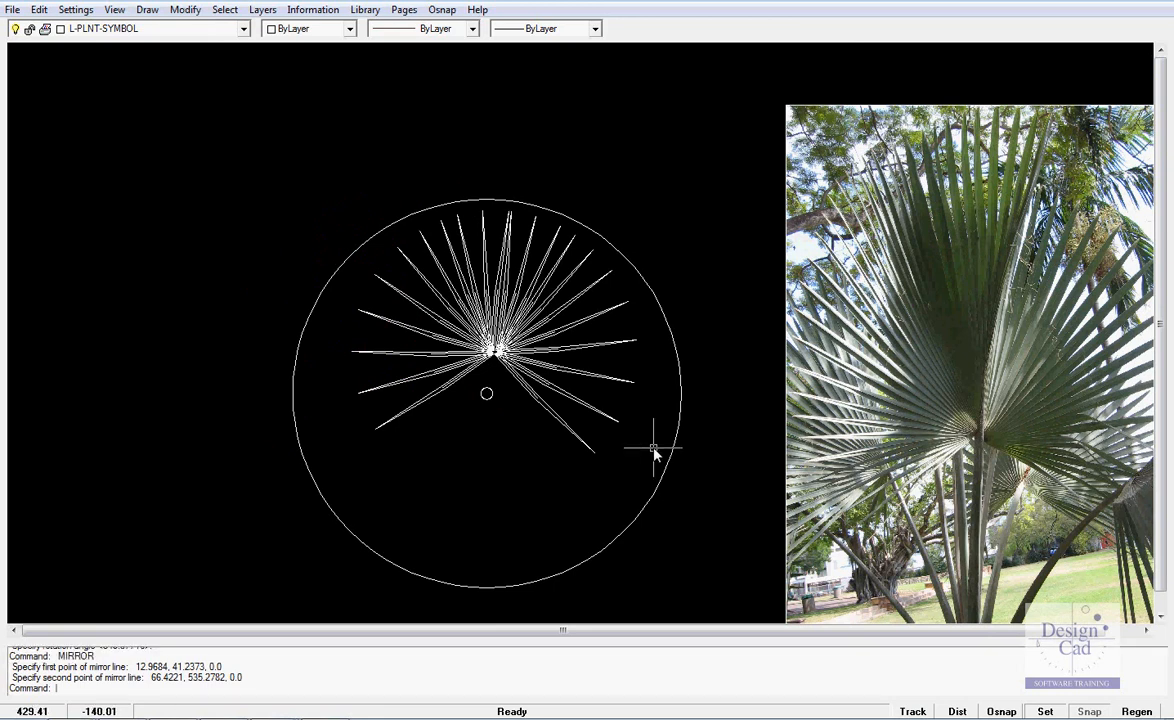
left_click_drag(324, 143, 650, 478)
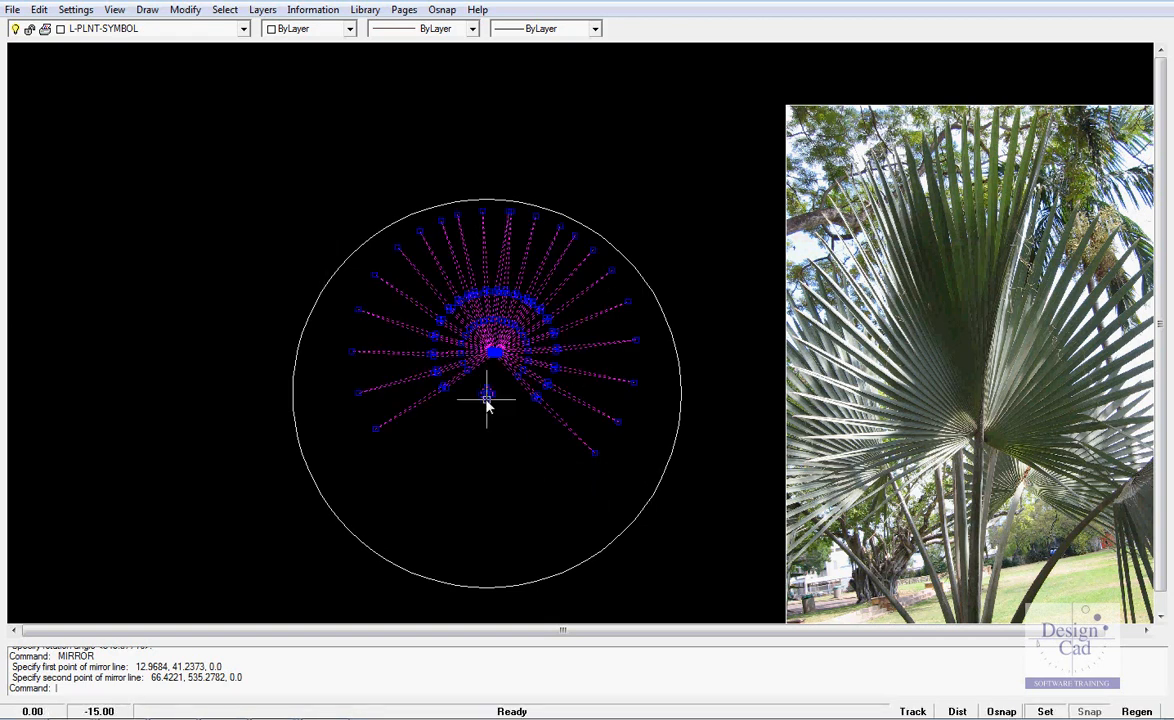
left_click(486, 395)
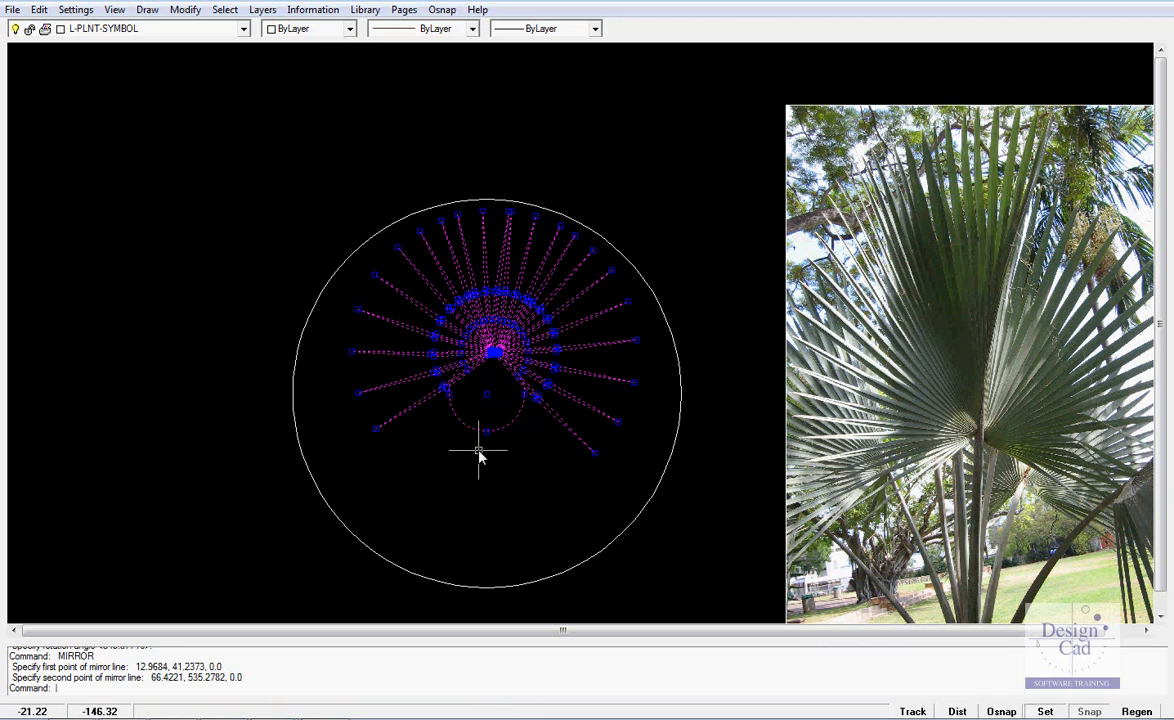
key("Escape")
left_click(39, 9)
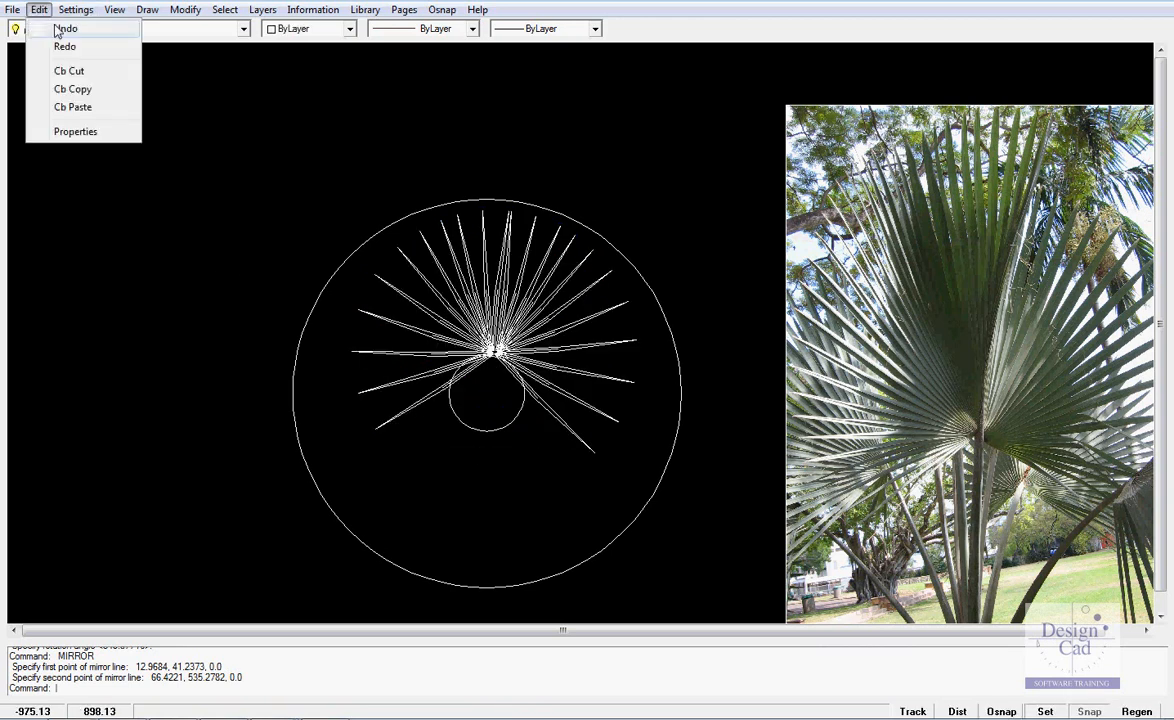
left_click(62, 27)
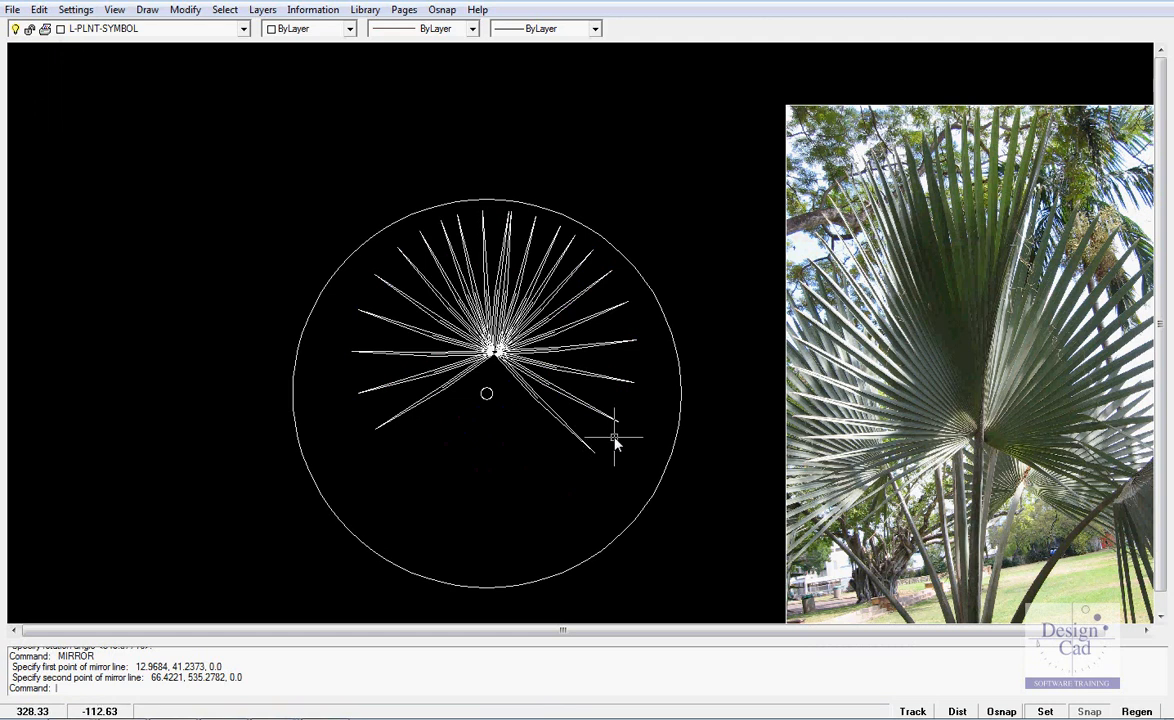
Step: Create a block named frond from all the leaflets, leaving out both circles, with the Convert to block option
left_click_drag(333, 156, 652, 476)
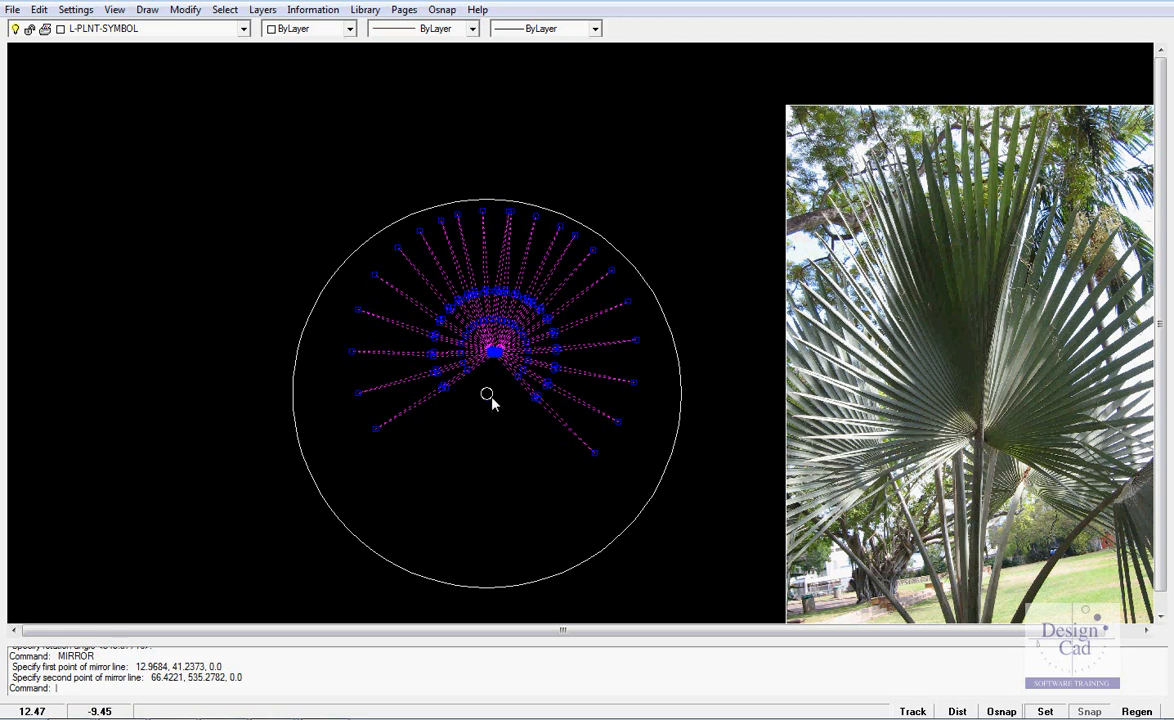
right_click(487, 318)
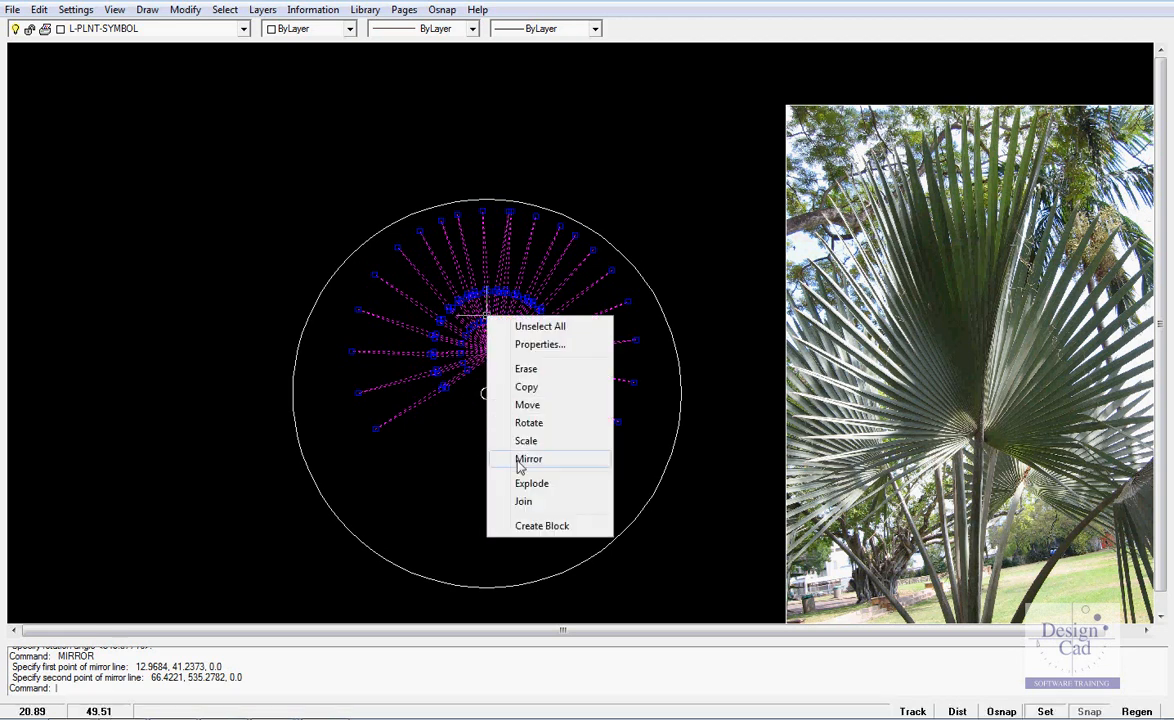
left_click(553, 527)
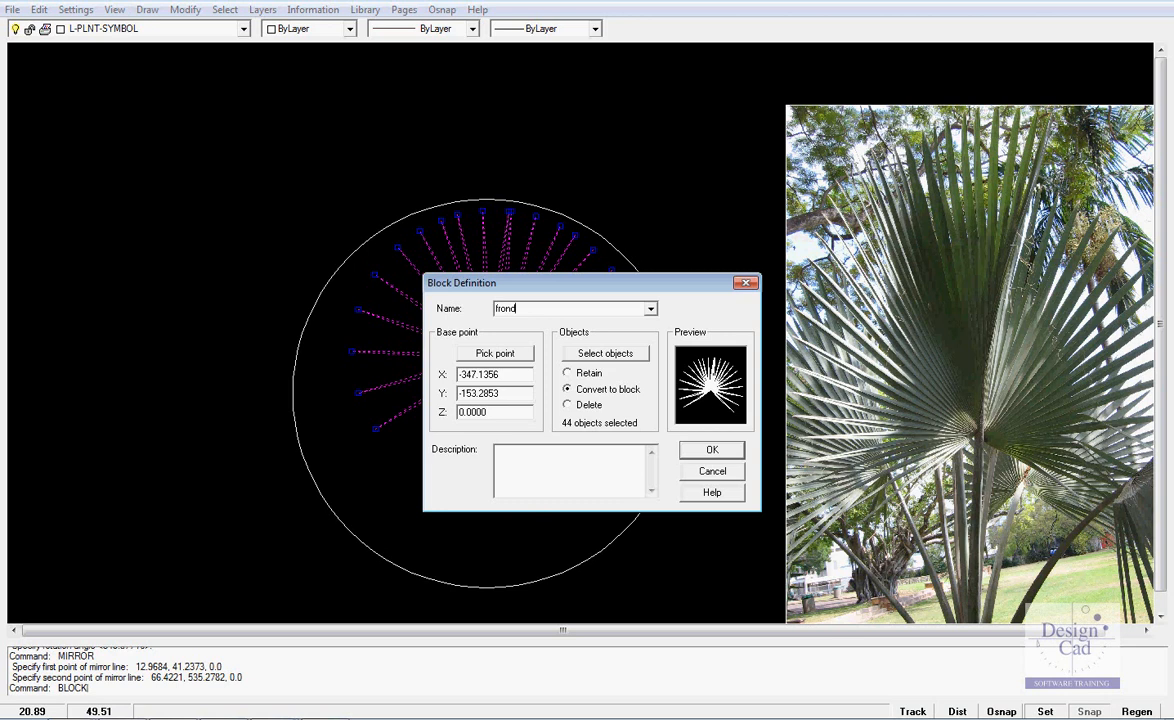
left_click(712, 452)
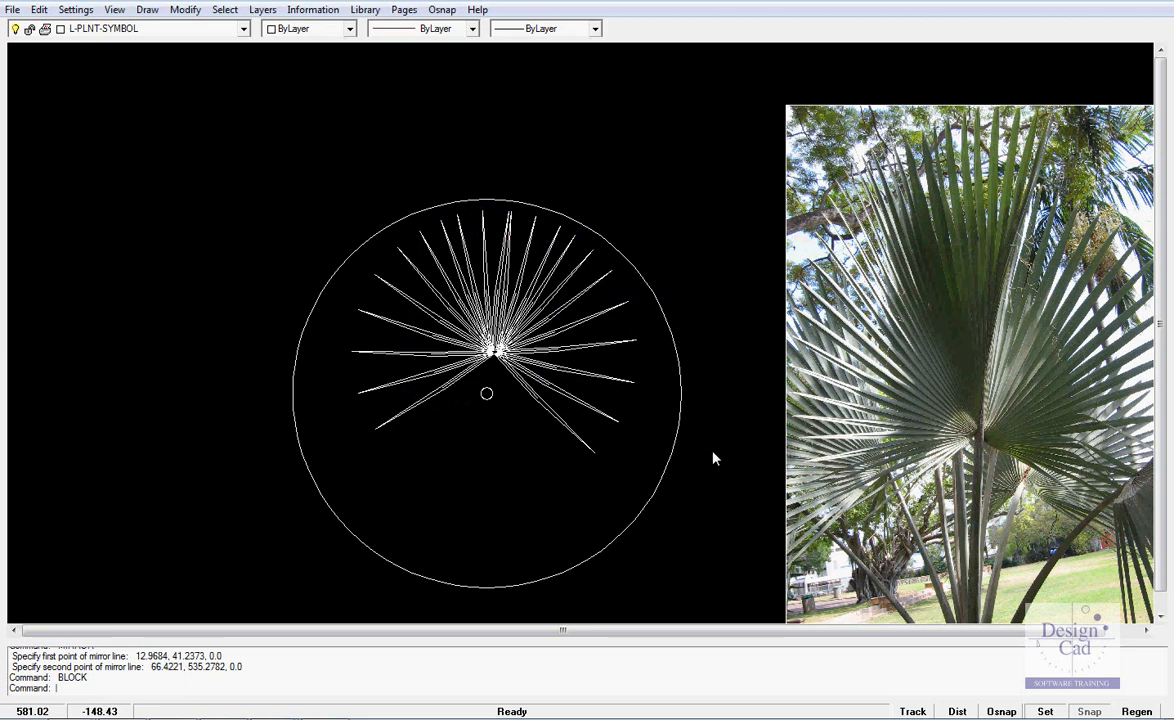
Step: Scale the frond block down about its base by a factor of about 0.39
left_click(503, 343)
right_click(503, 343)
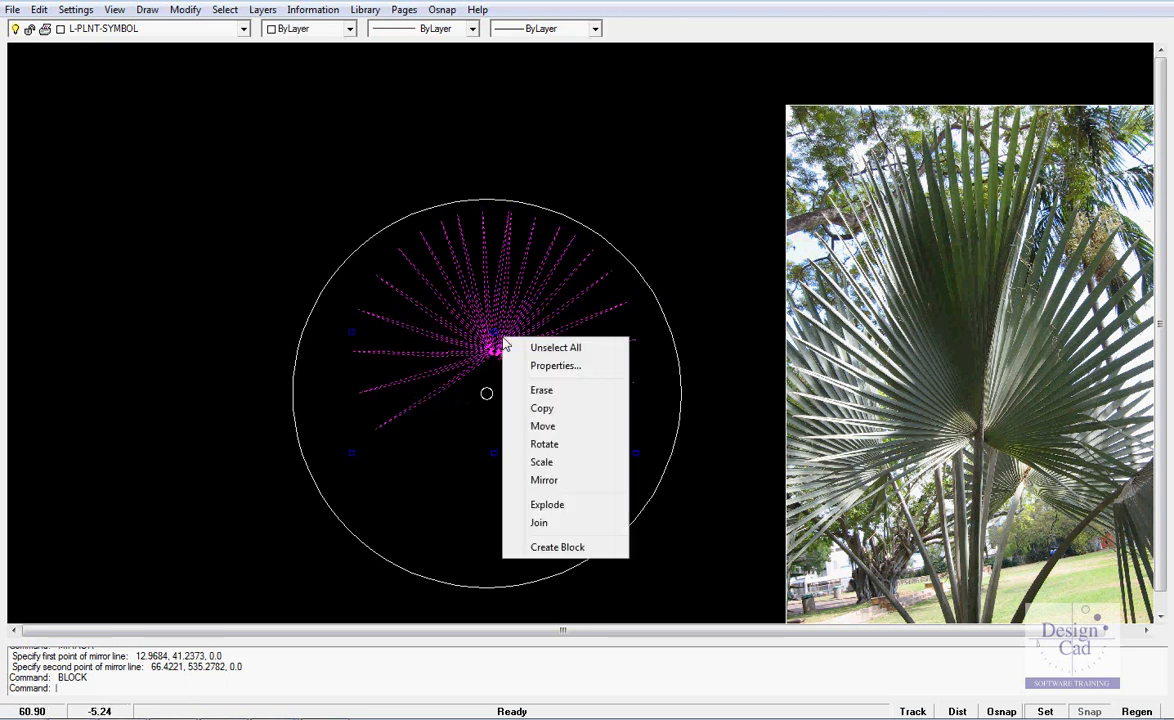
left_click(541, 464)
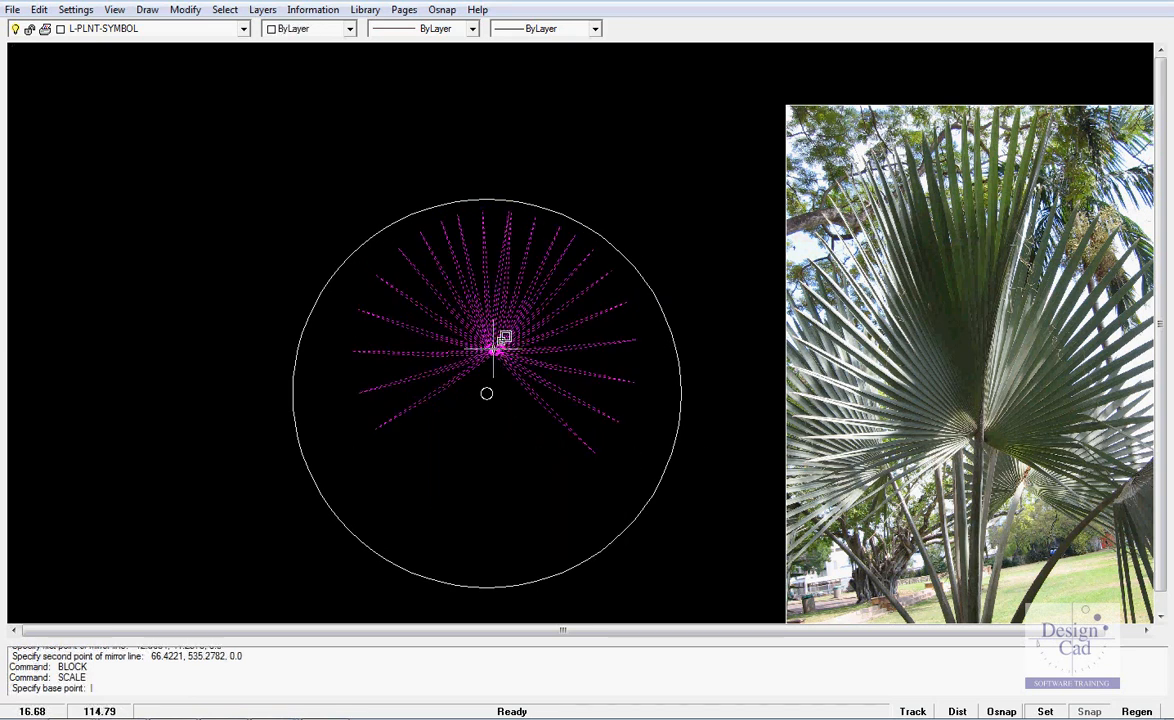
left_click(493, 349)
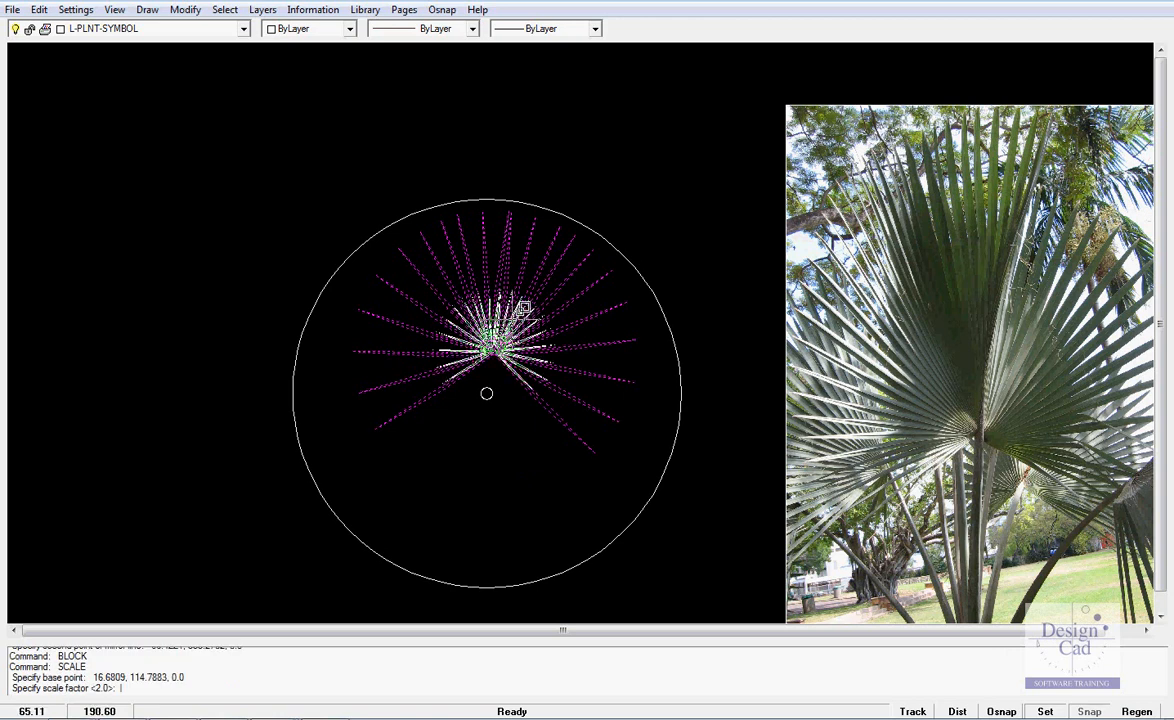
left_click(513, 330)
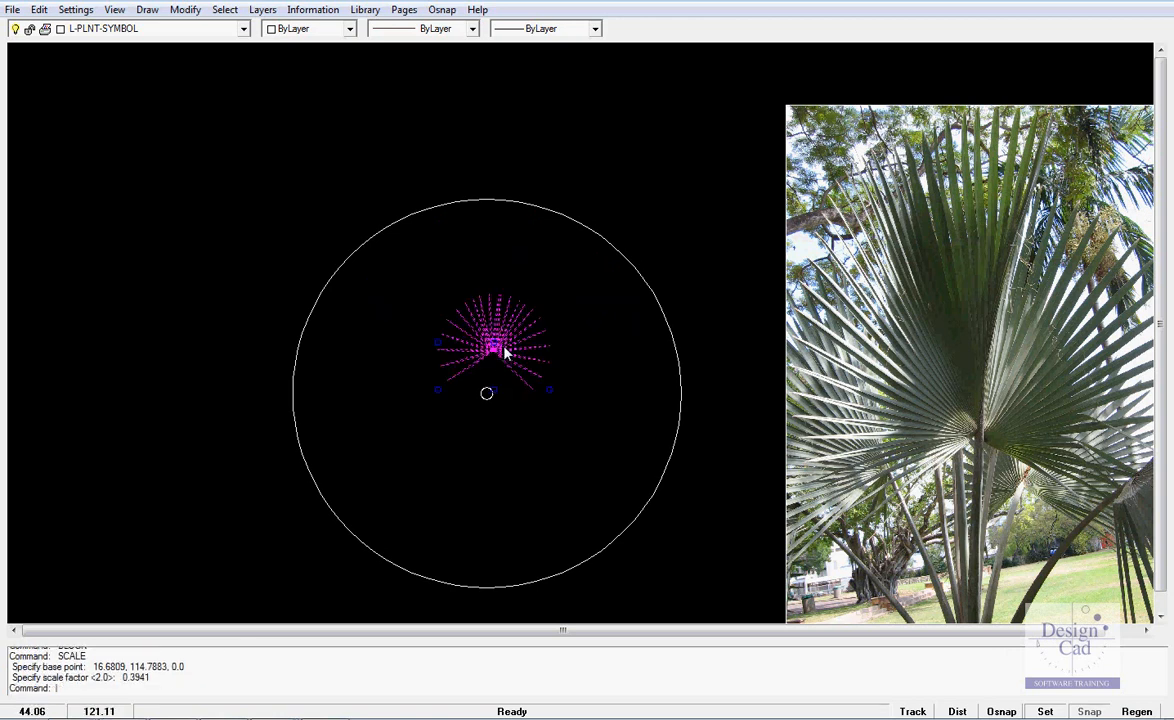
Step: Move the small frond by its base to the upper-left area inside the outer circle
right_click(503, 346)
left_click(540, 437)
left_click(494, 347)
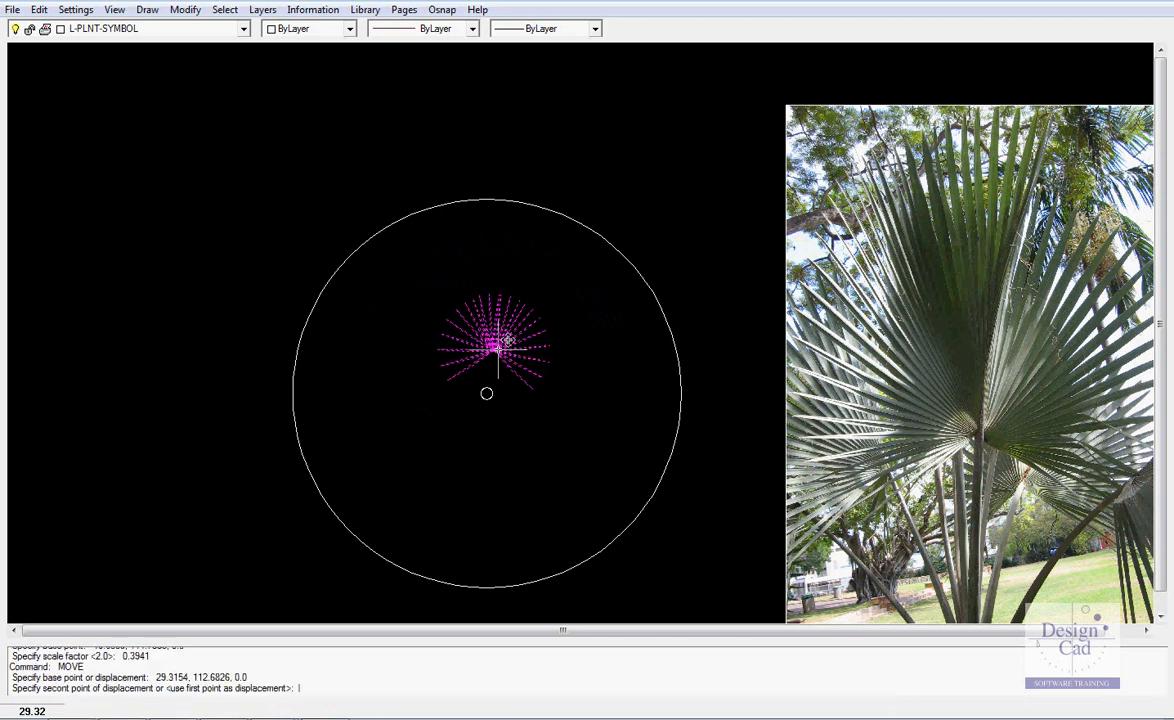
left_click(433, 263)
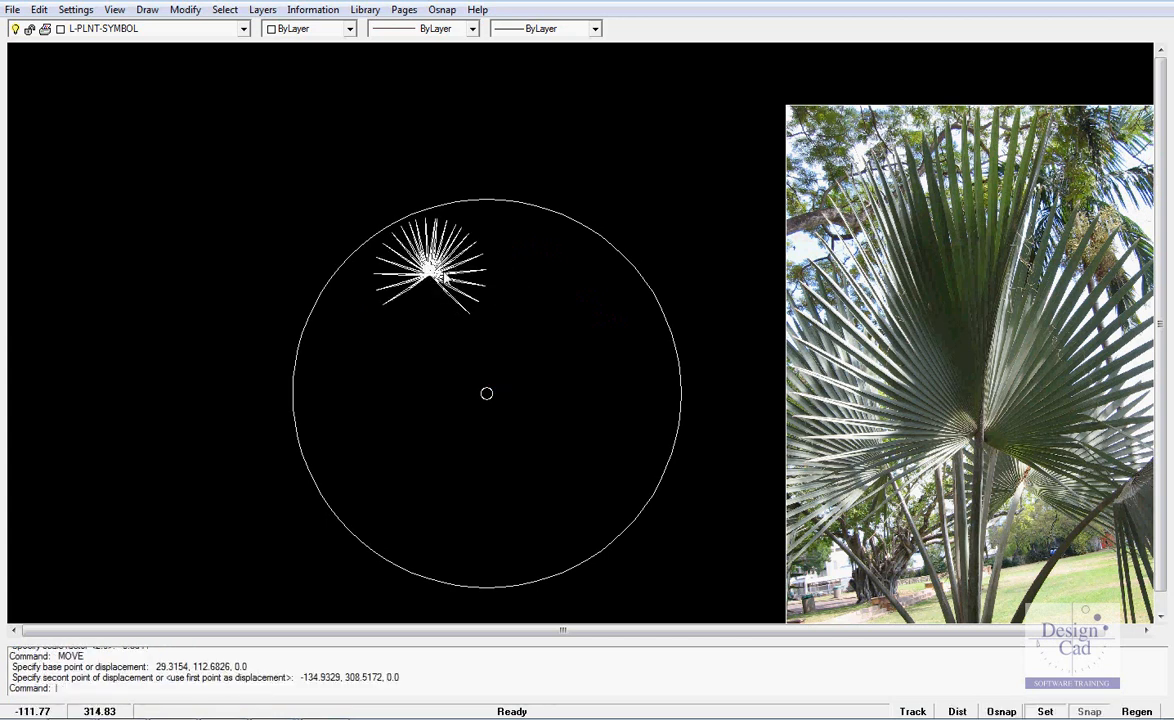
Step: Copy the frond by its base to four more spots around the circle: upper right, right, below centre and lower left
left_click(445, 270)
right_click(445, 271)
left_click(484, 342)
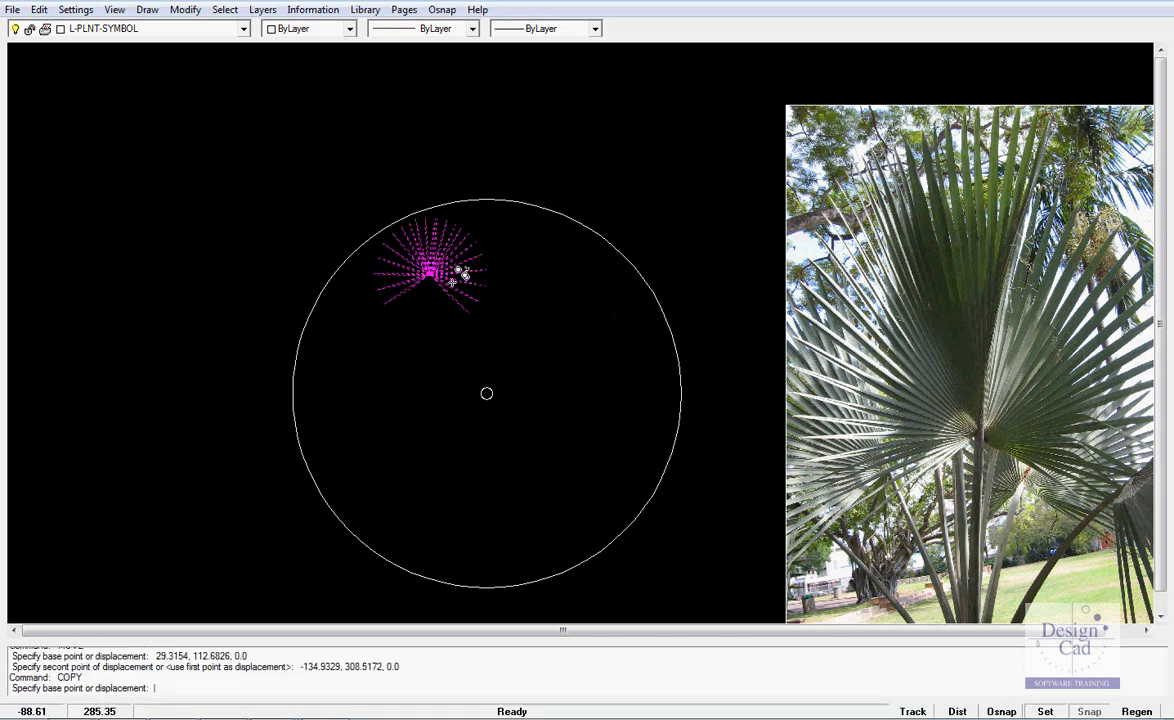
left_click(433, 267)
left_click(560, 290)
left_click(601, 409)
left_click(520, 521)
left_click(398, 448)
key("Return")
Step: Move the lower-left frond slightly up and to the right
left_click(408, 450)
right_click(411, 446)
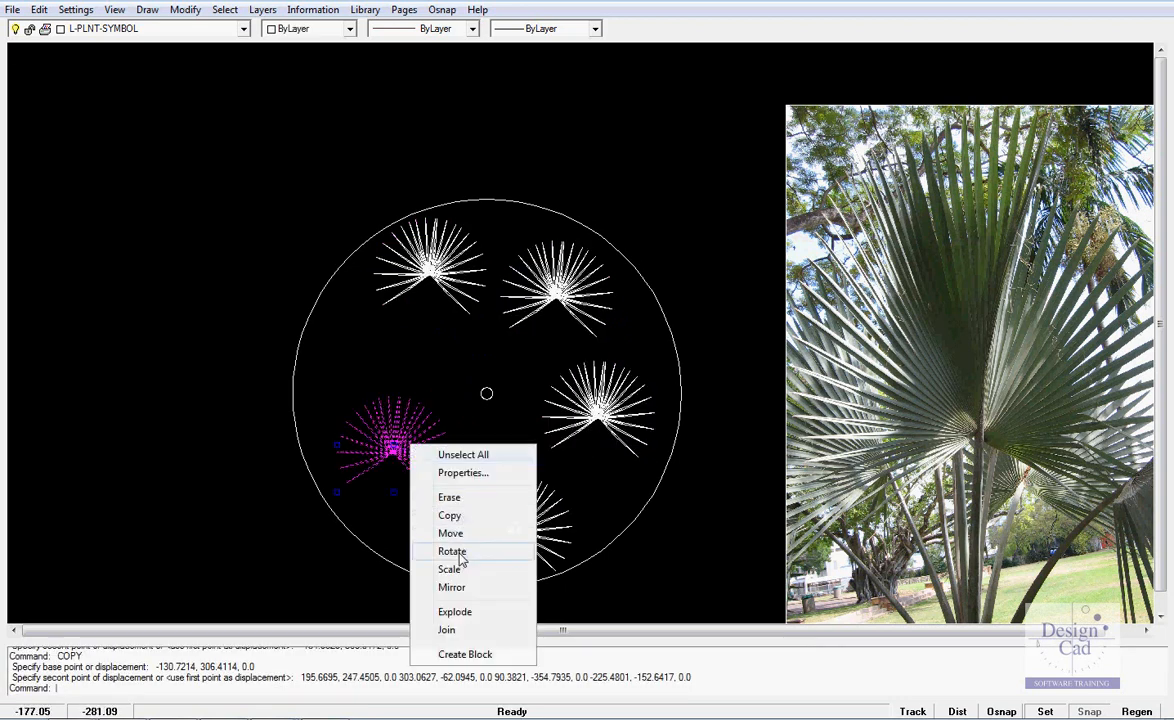
left_click(450, 533)
left_click(401, 443)
left_click(405, 433)
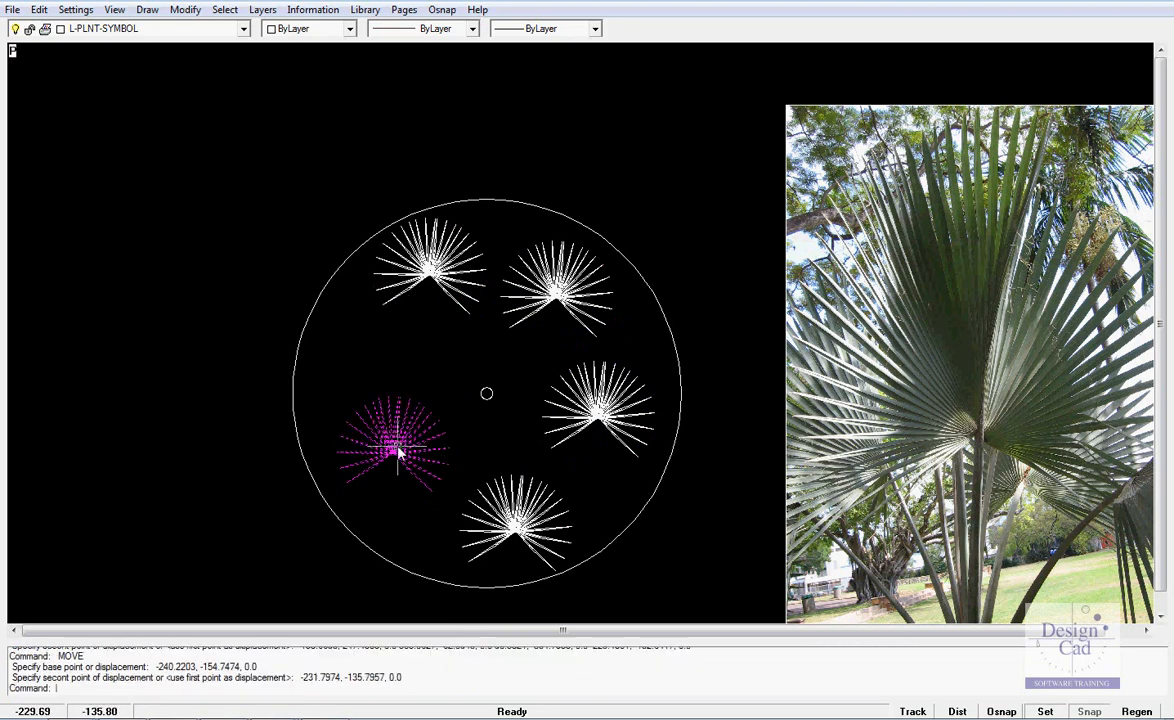
Step: Rotate the lower-left frond about its base by about 126 degrees so it fans outward from the circle's centre
left_click(410, 440)
right_click(410, 440)
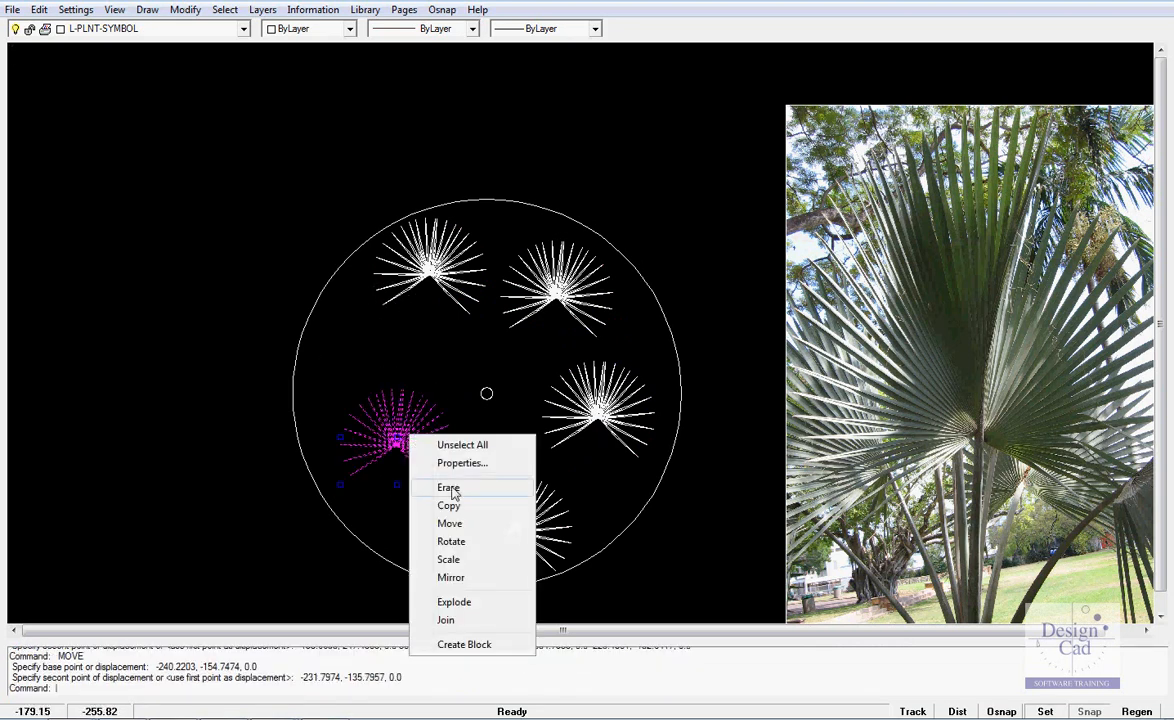
left_click(450, 541)
left_click(397, 443)
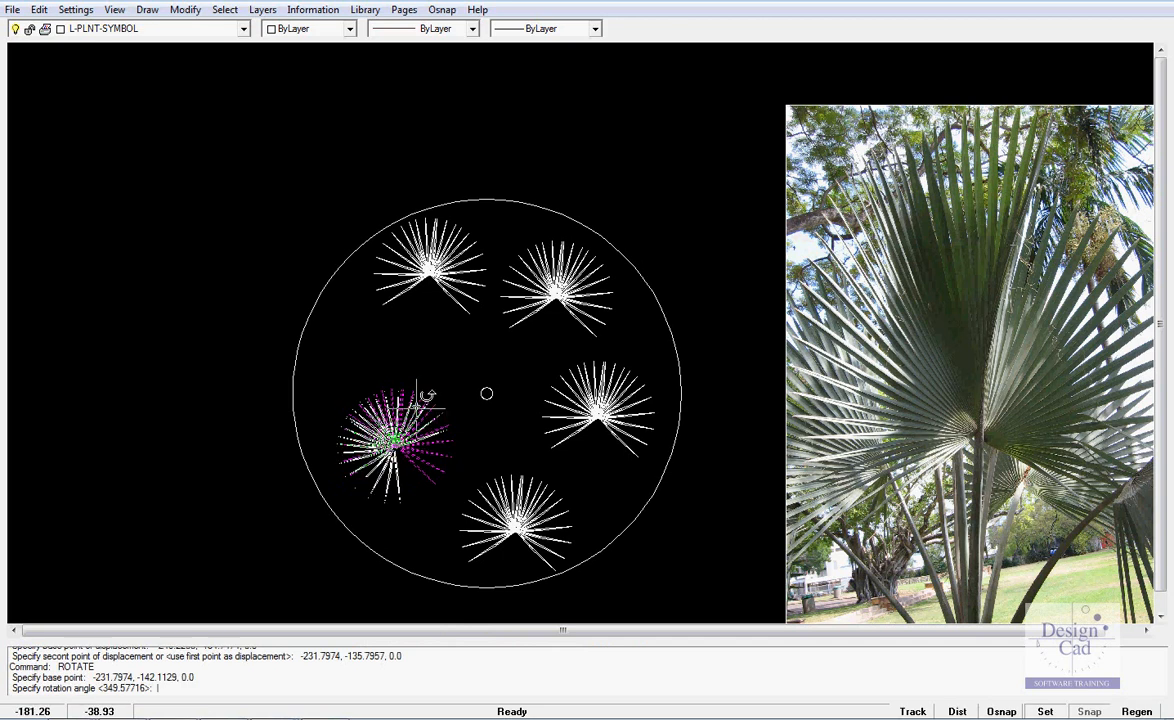
left_click(357, 388)
Step: Scale the lower-left frond up about its base by a factor of about 1.82, reaching the outer circle
left_click(381, 465)
right_click(380, 467)
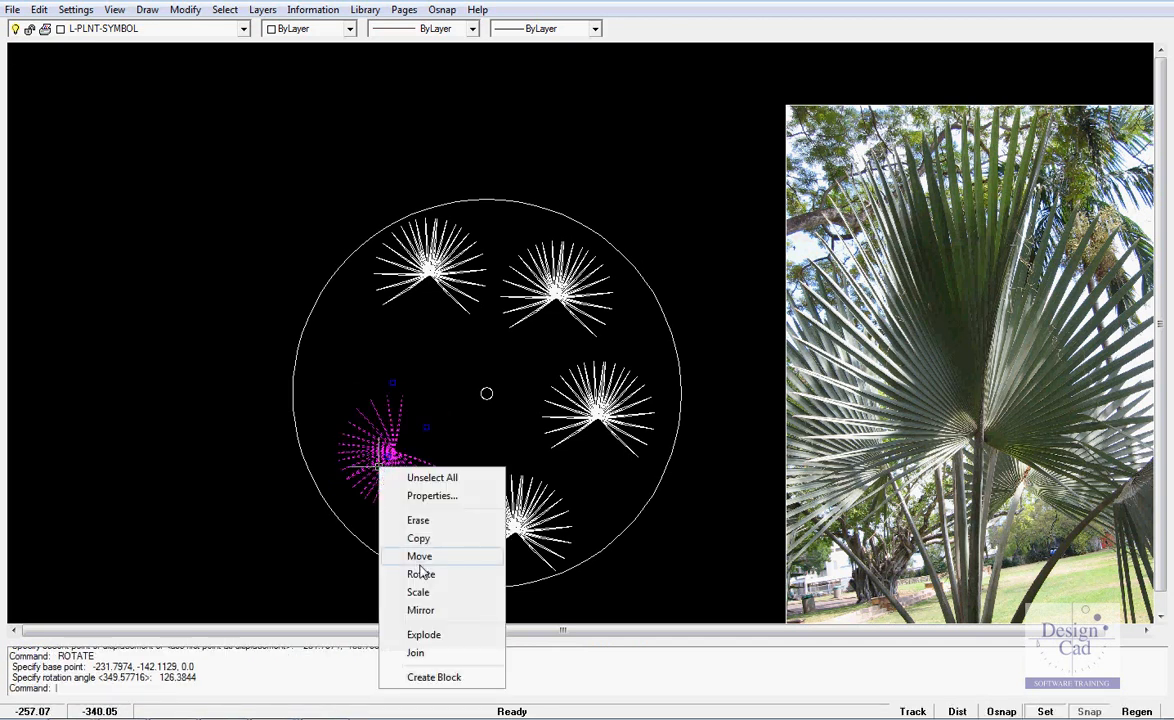
left_click(418, 592)
left_click(400, 445)
left_click(299, 343)
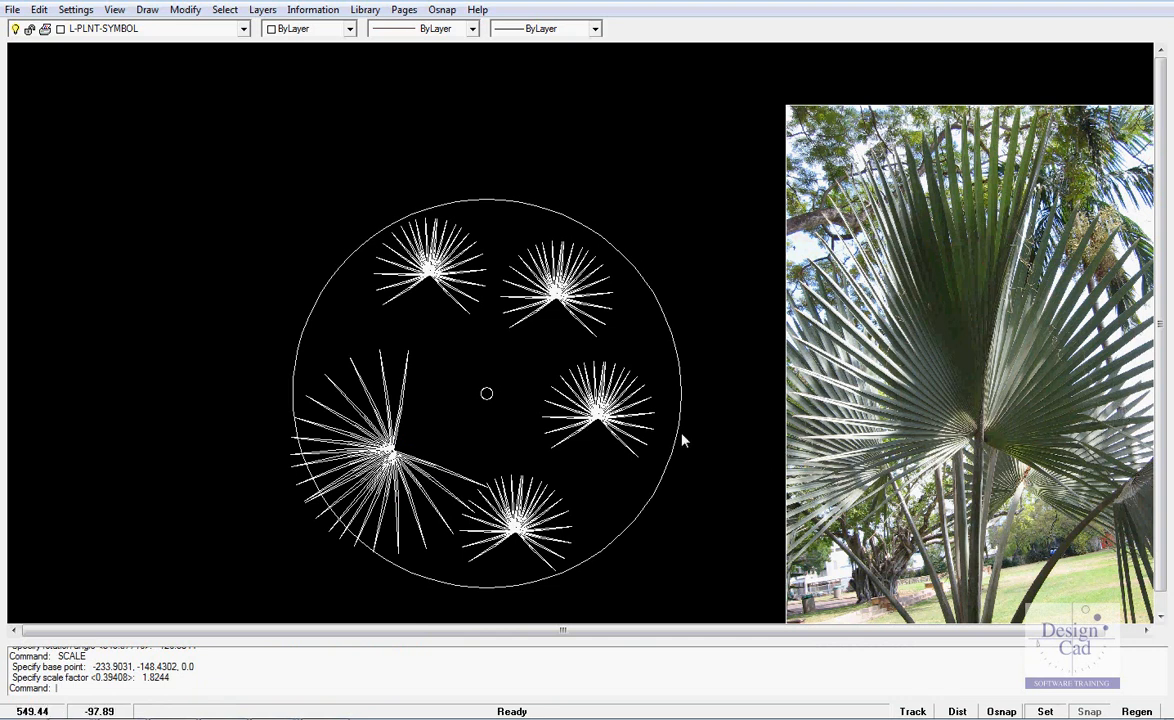
Step: Draw a three-point arc as a stem from the lower-left frond's base to the small centre circle, bowing upward
left_click(147, 12)
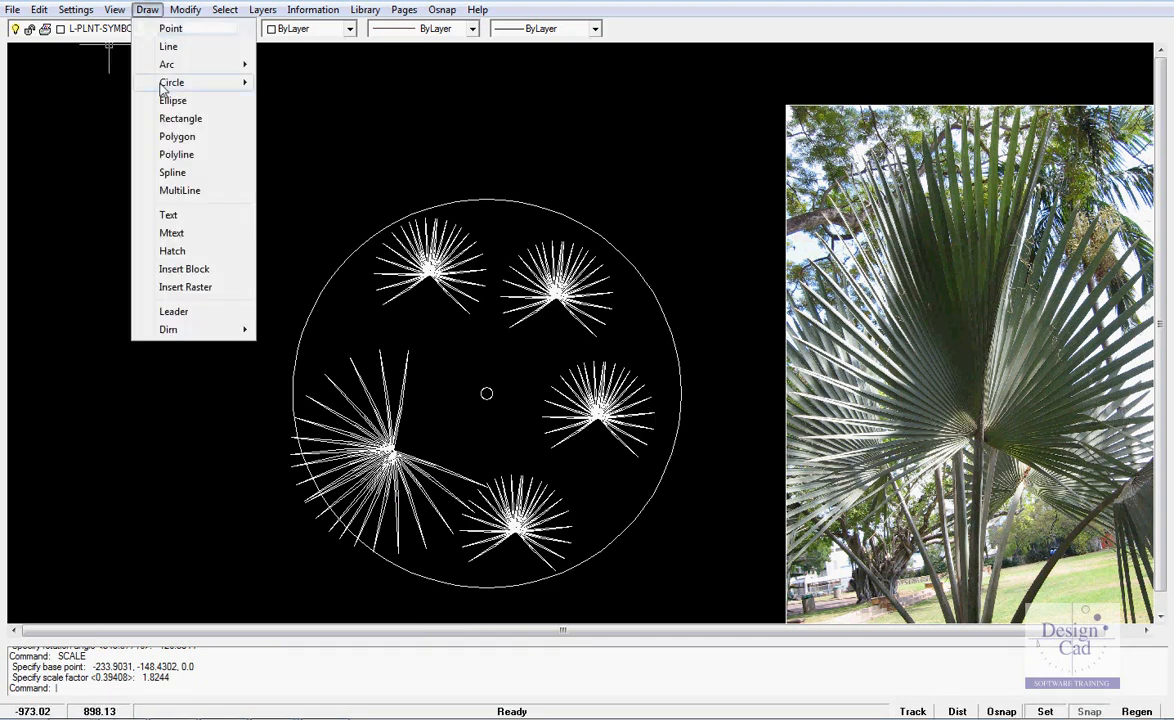
mouse_move(166, 65)
left_click(290, 64)
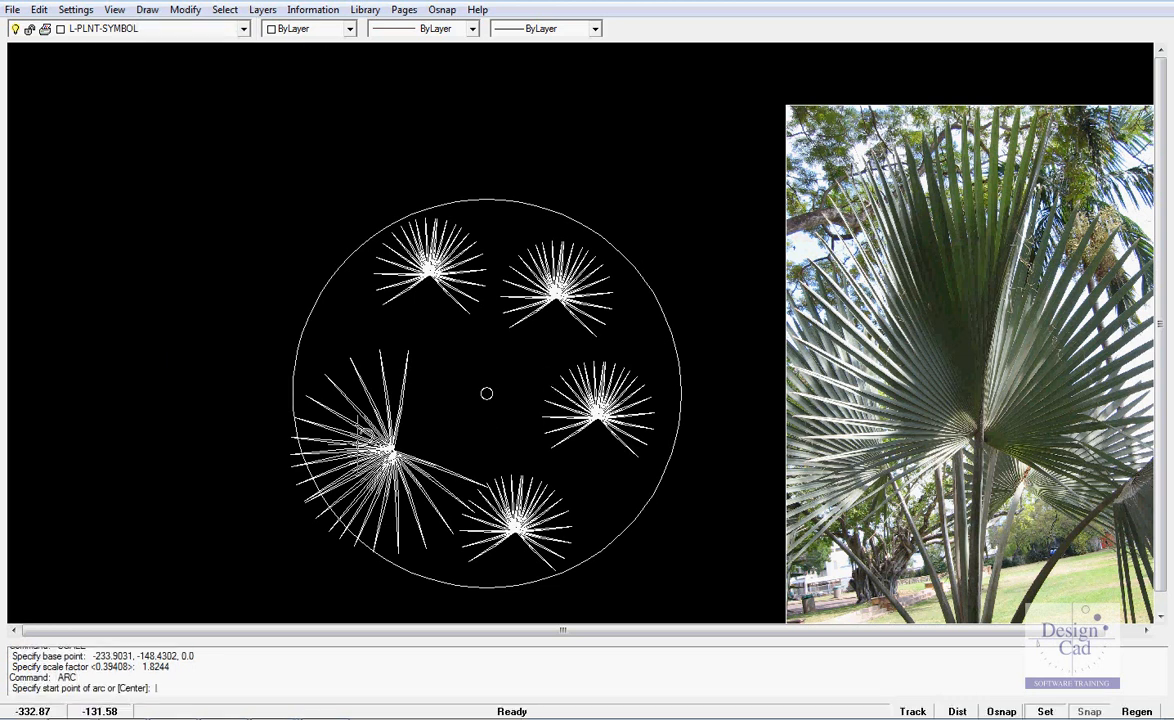
left_click(394, 445)
left_click(424, 418)
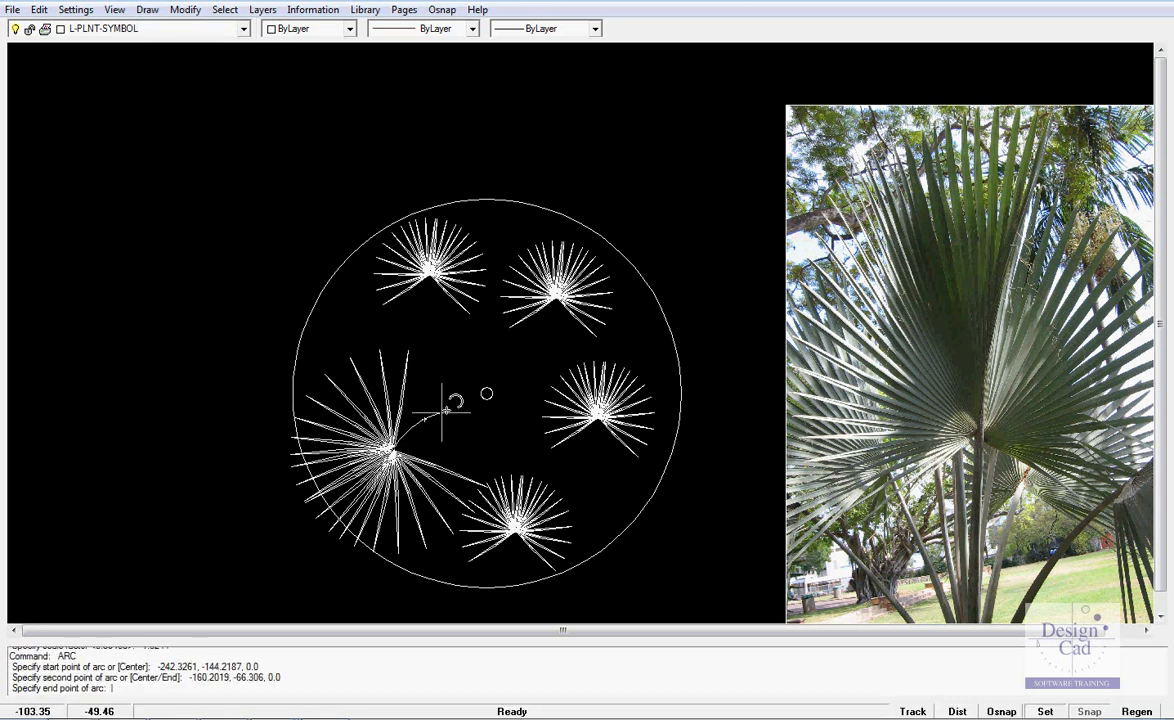
left_click(486, 393)
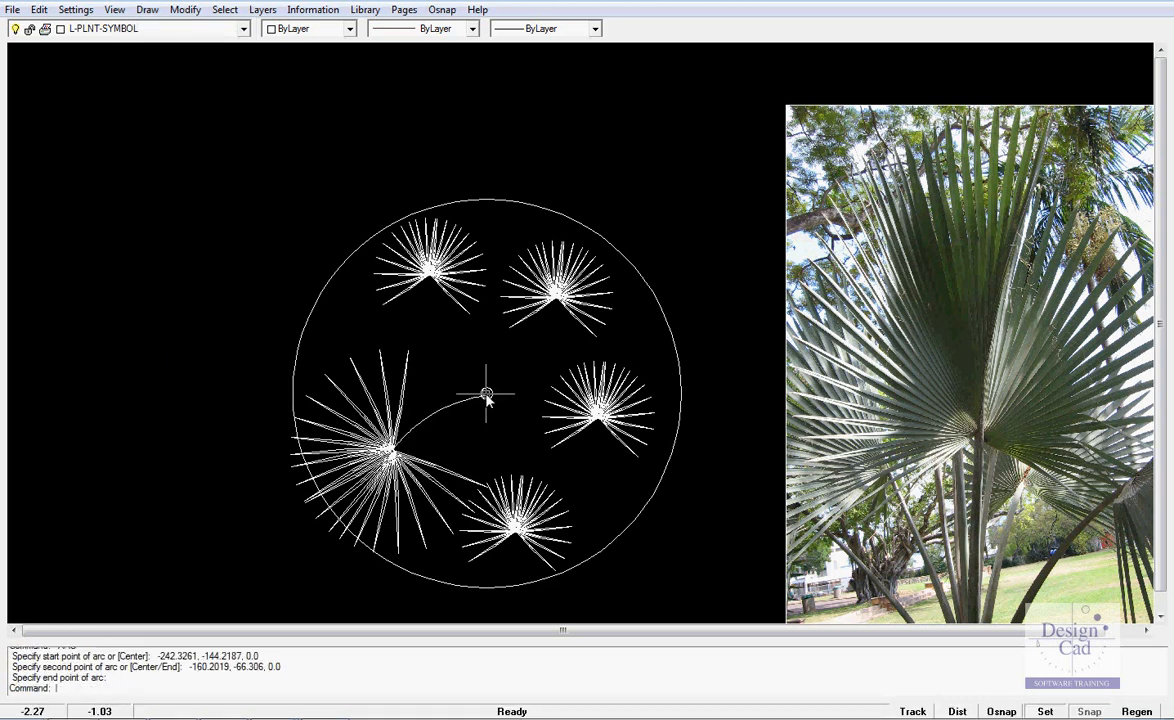
right_click(486, 393)
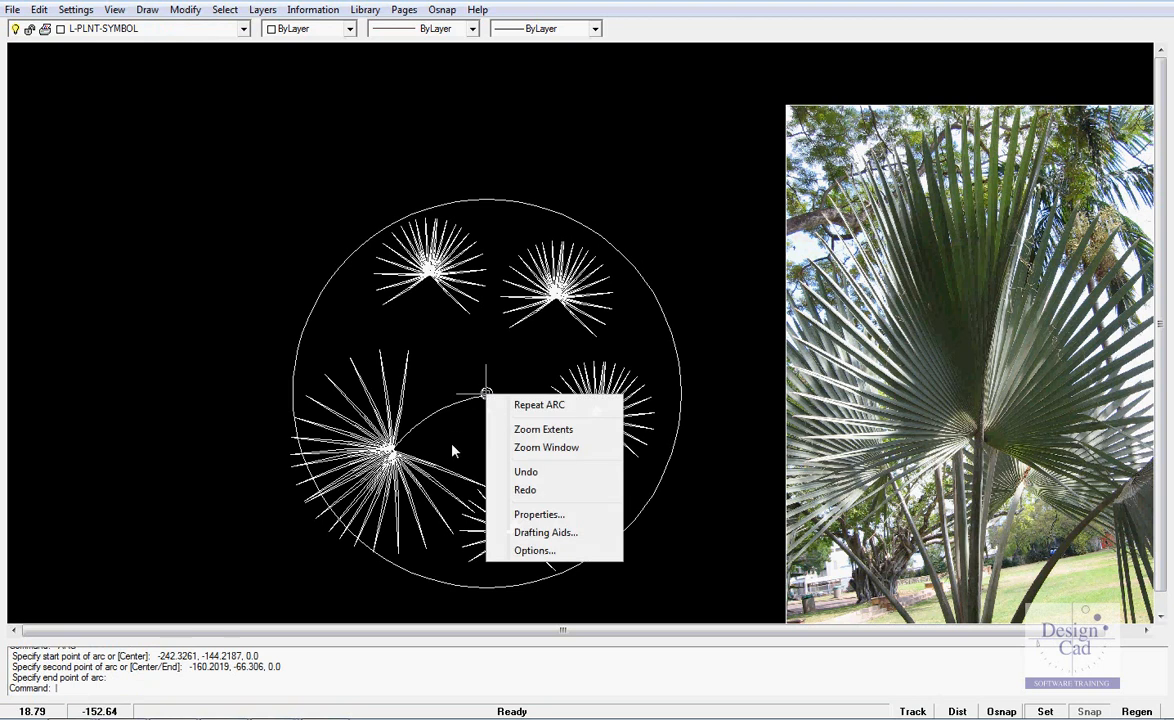
left_click(538, 405)
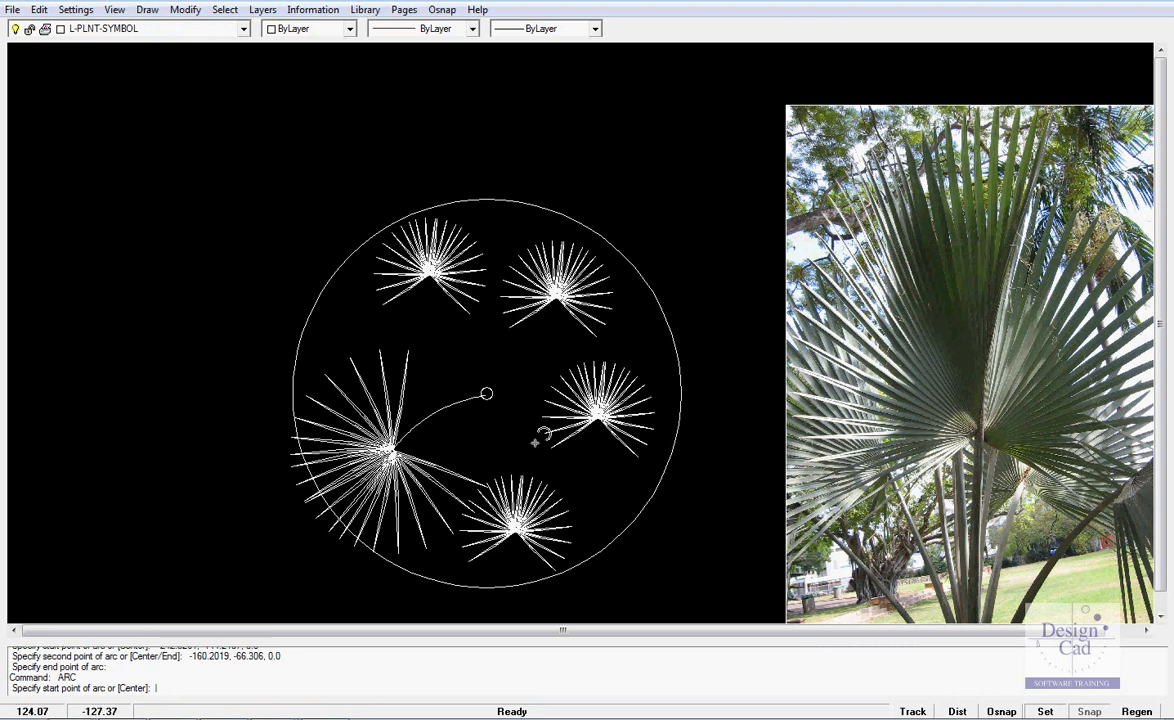
key("Escape")
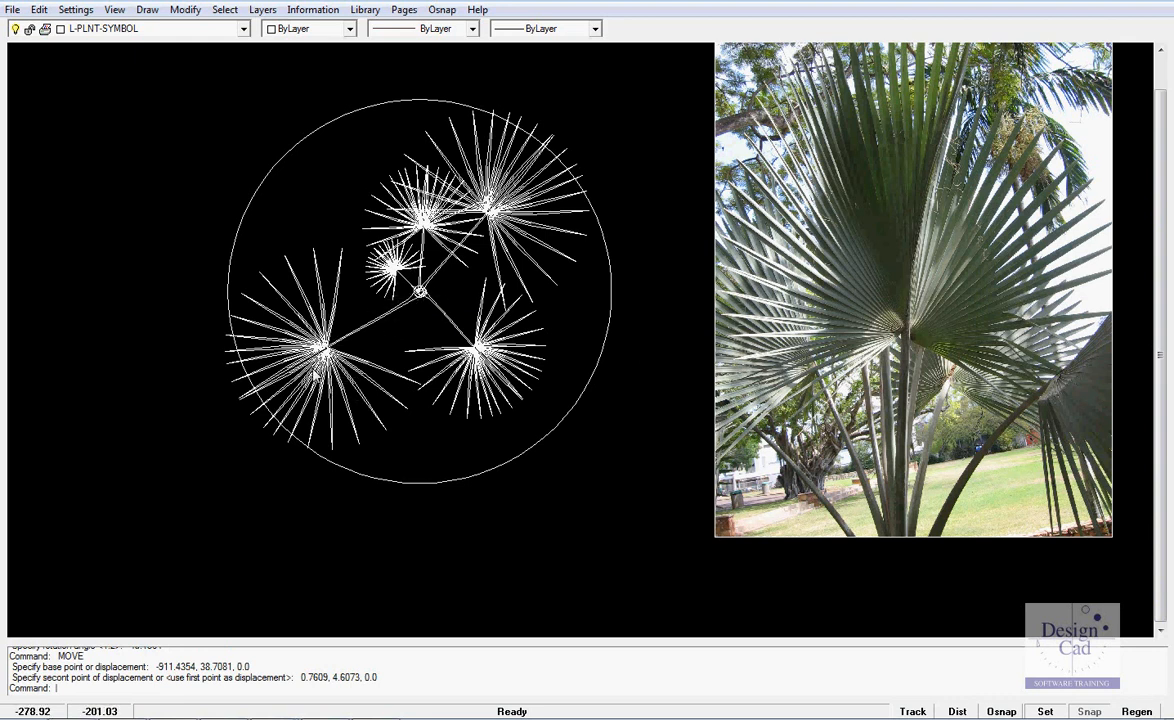
left_click(368, 385)
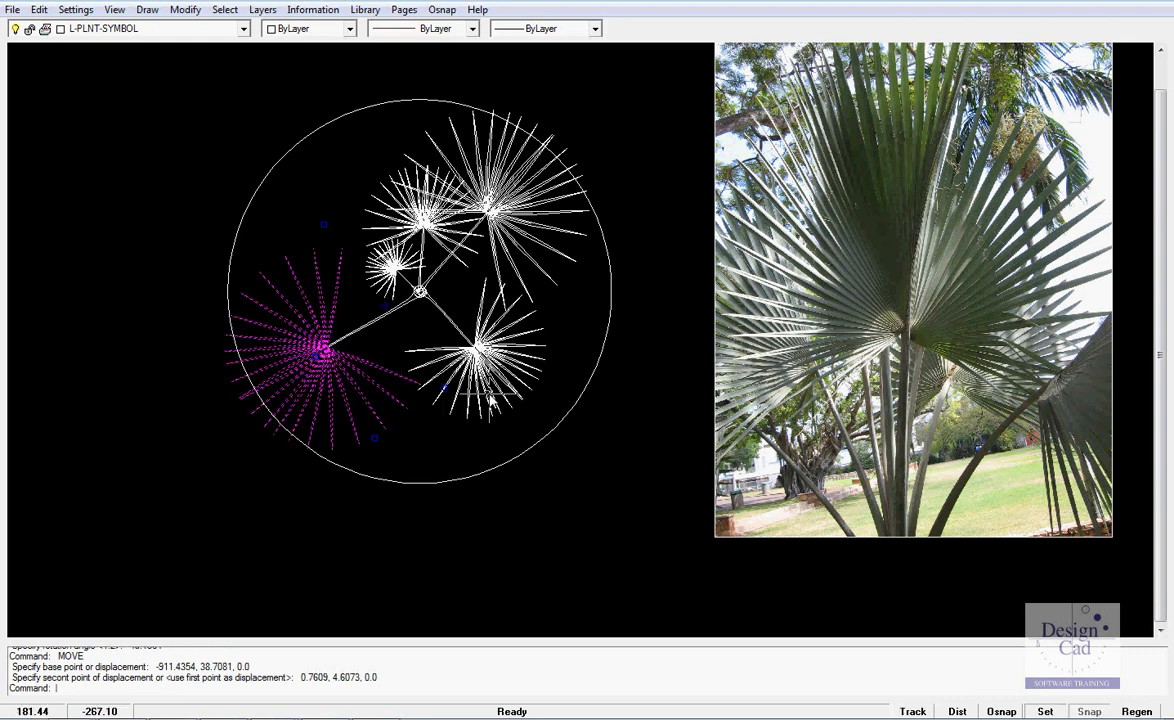
left_click(488, 402)
left_click(531, 262)
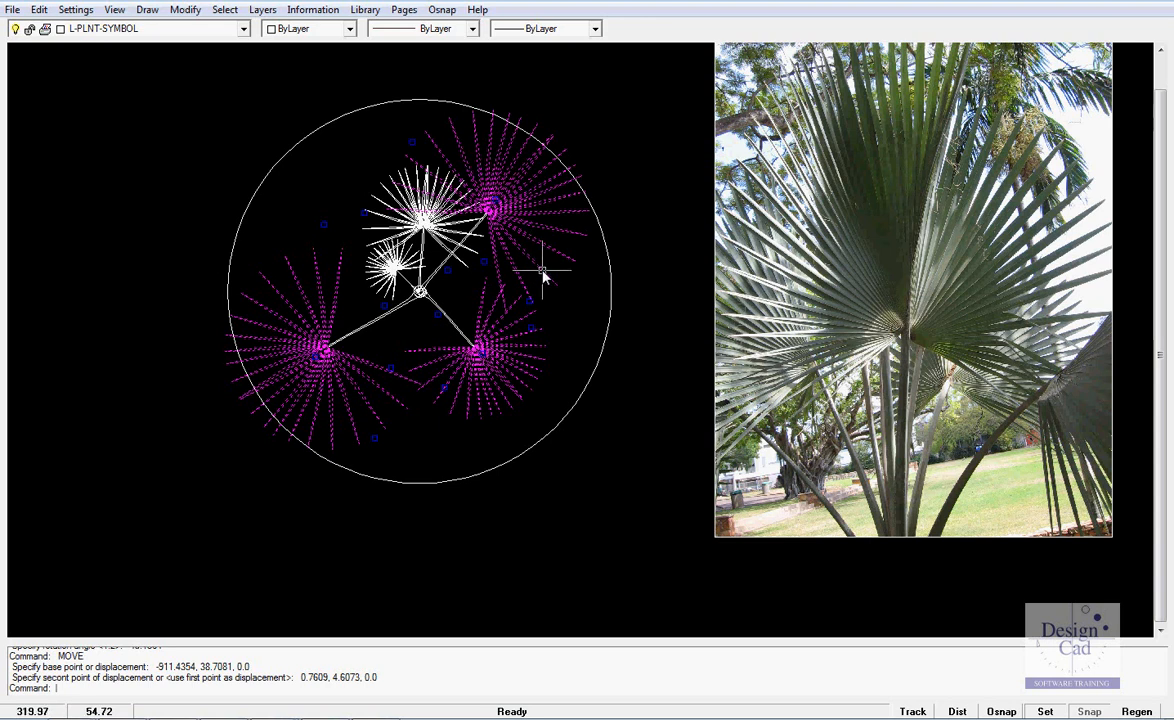
left_click(566, 510)
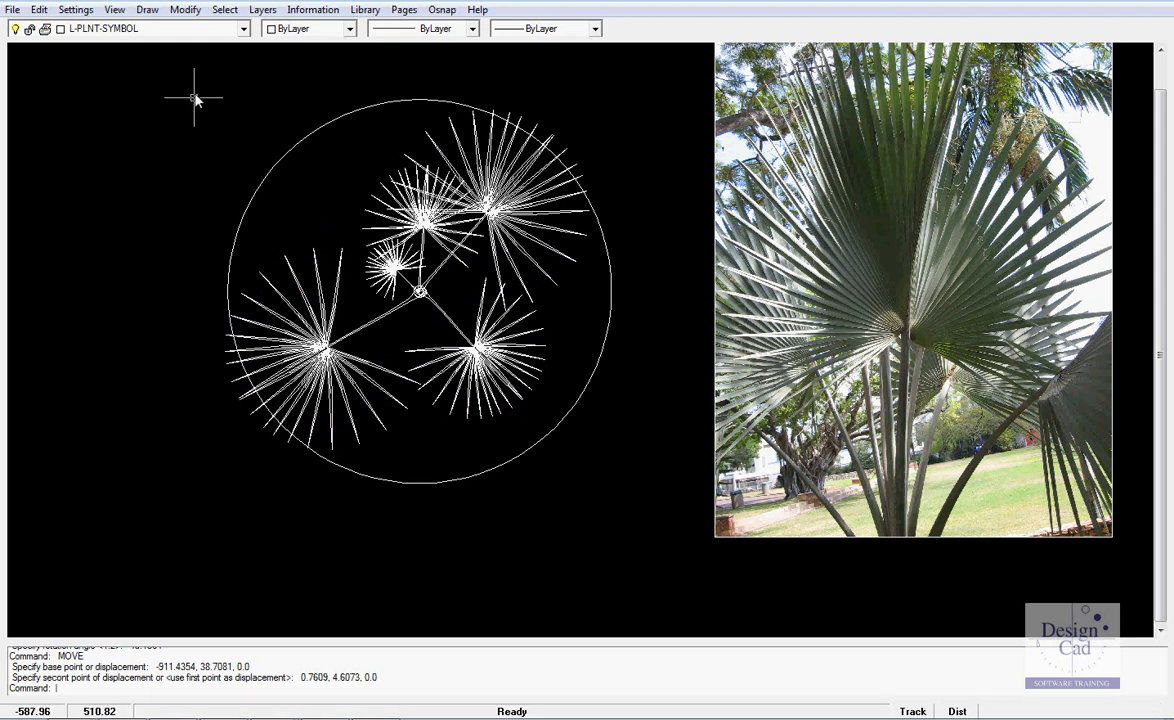
Step: Turn off the L-PLNT-CONSTRUC layer to hide both construction circles
left_click(262, 10)
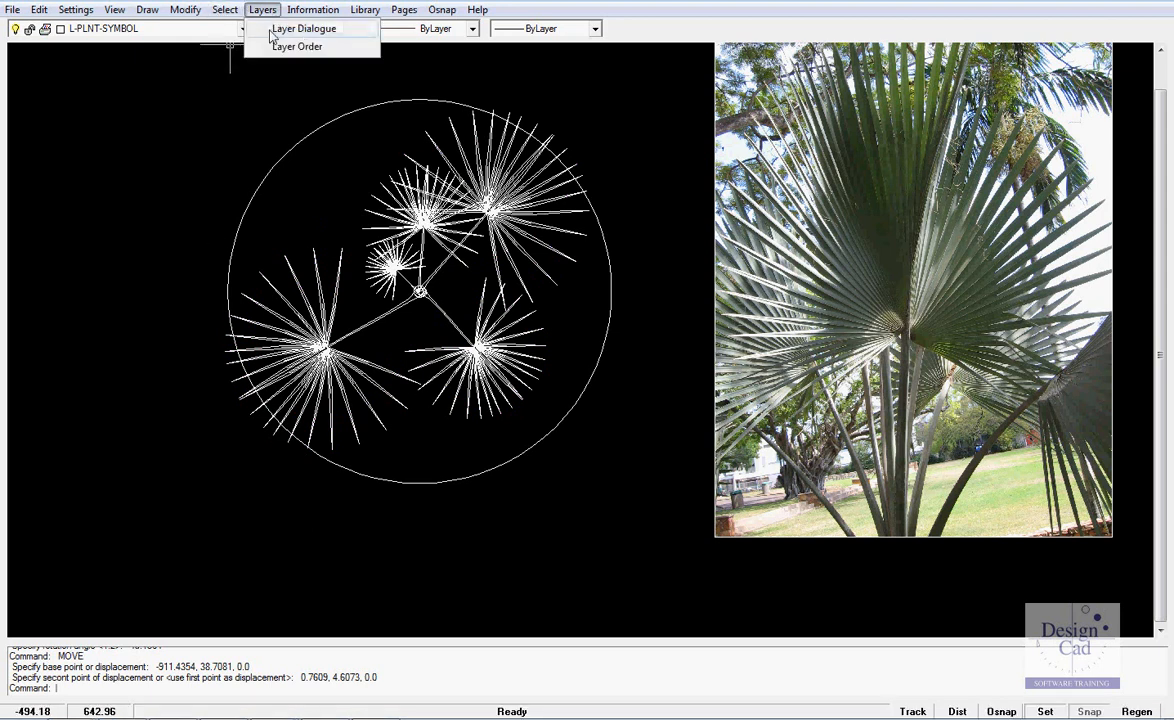
left_click(290, 29)
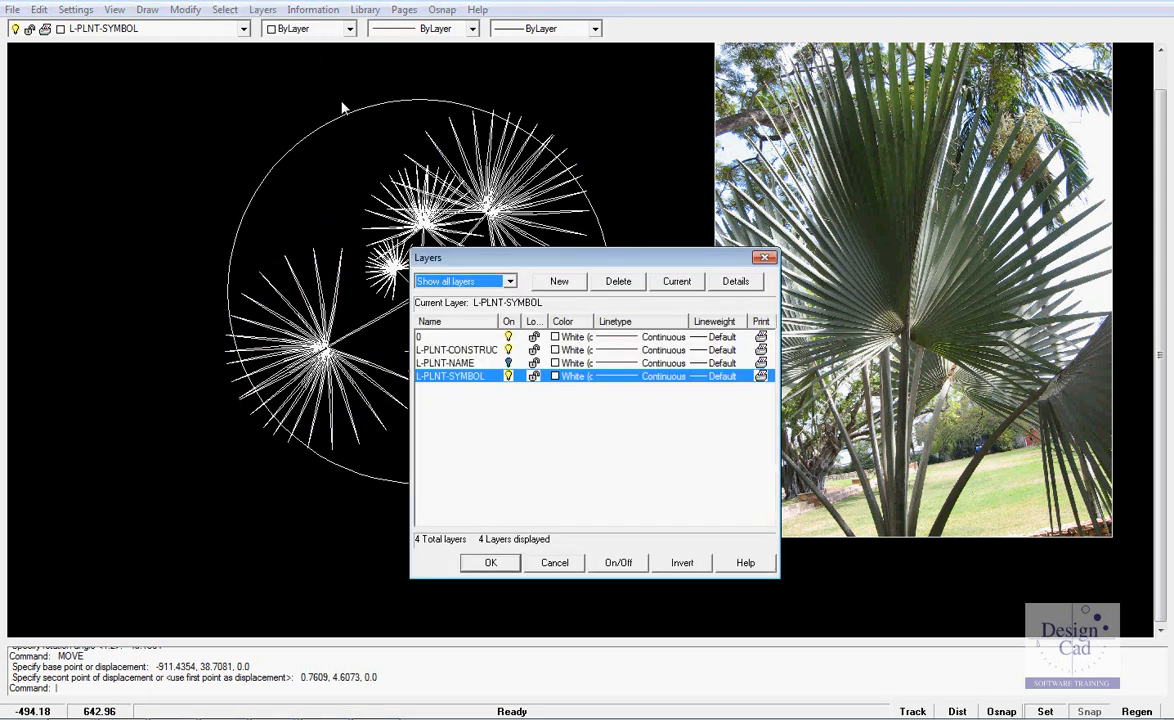
left_click(509, 351)
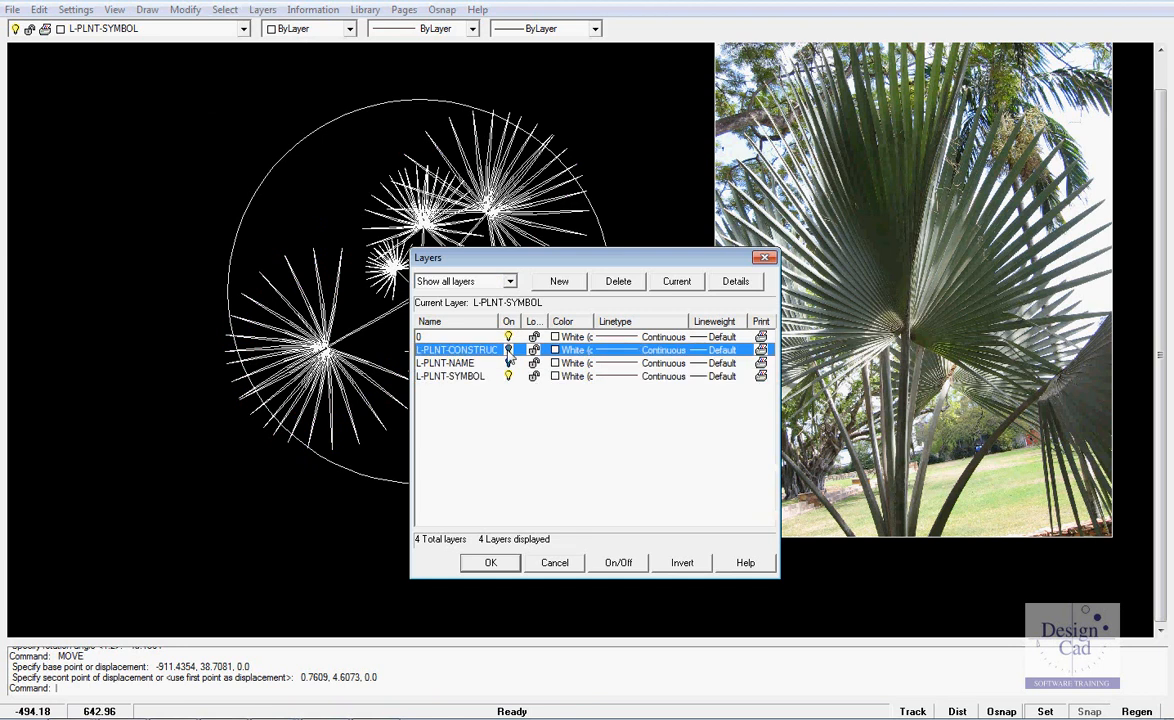
left_click(489, 562)
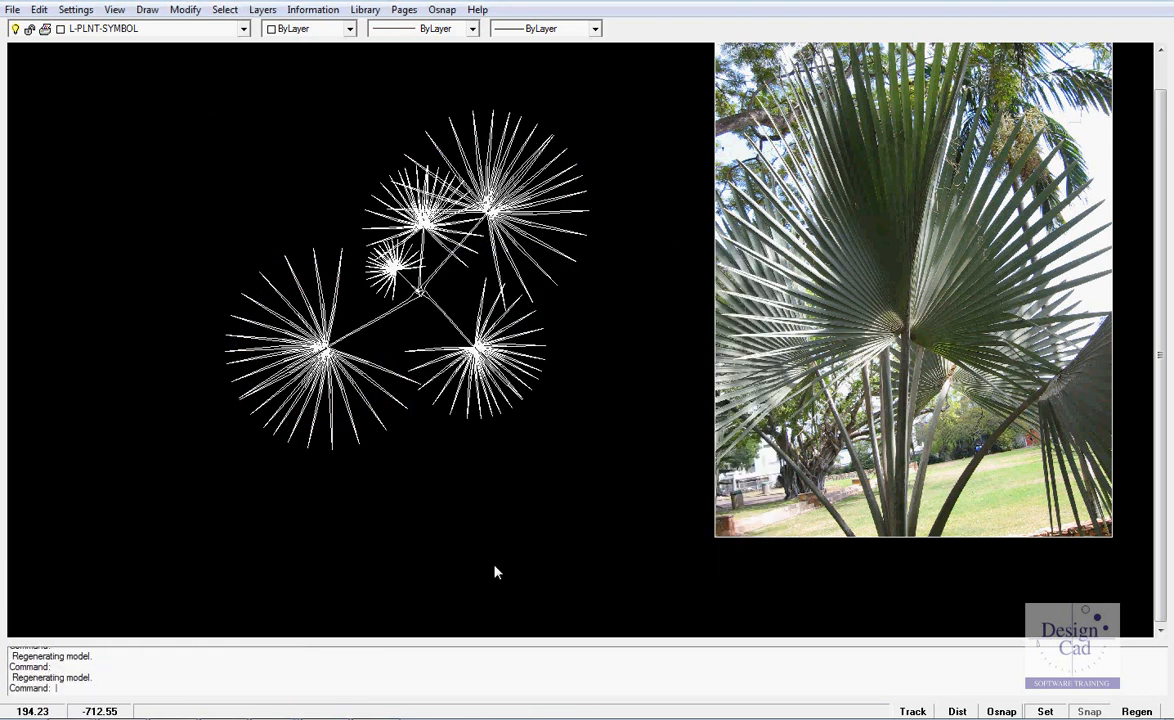